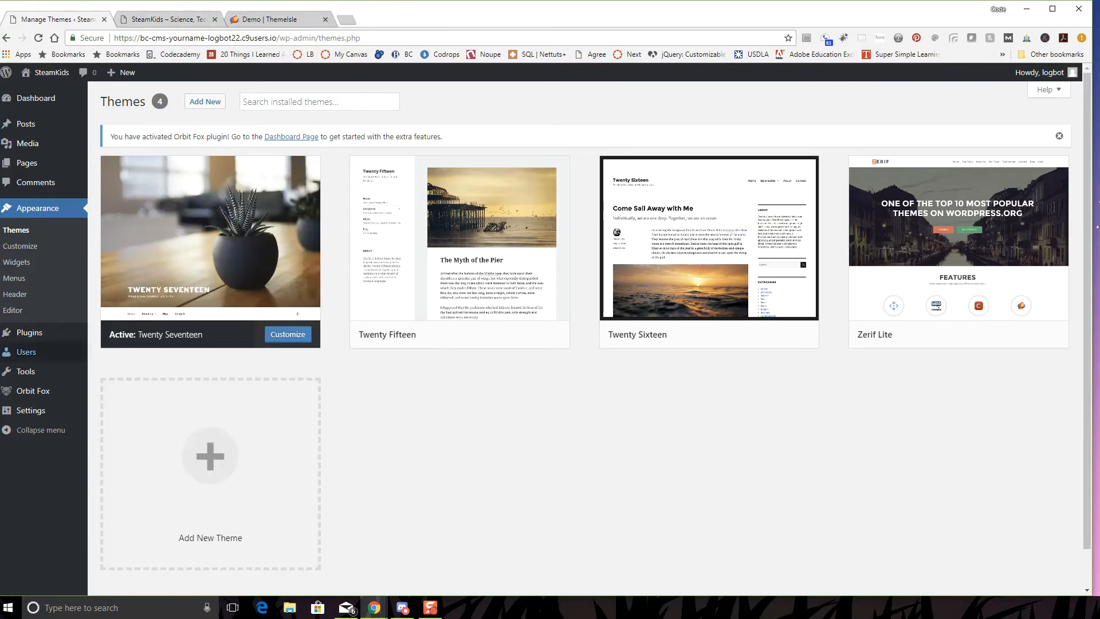
- Open the Widgets management page for the site's active theme
mouse_move(35, 332)
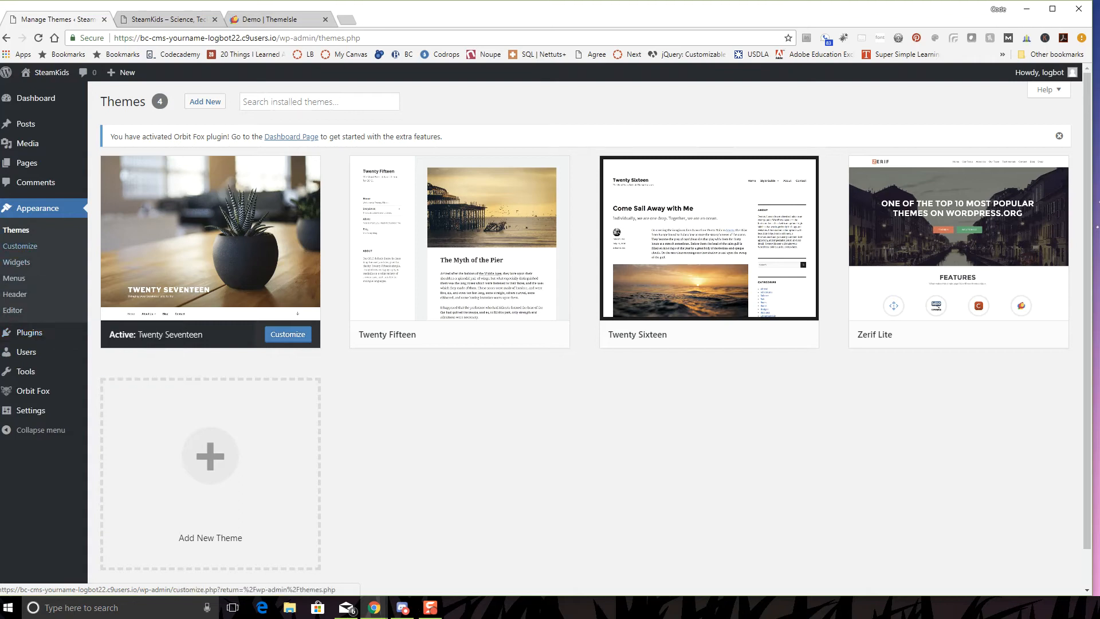
click(21, 246)
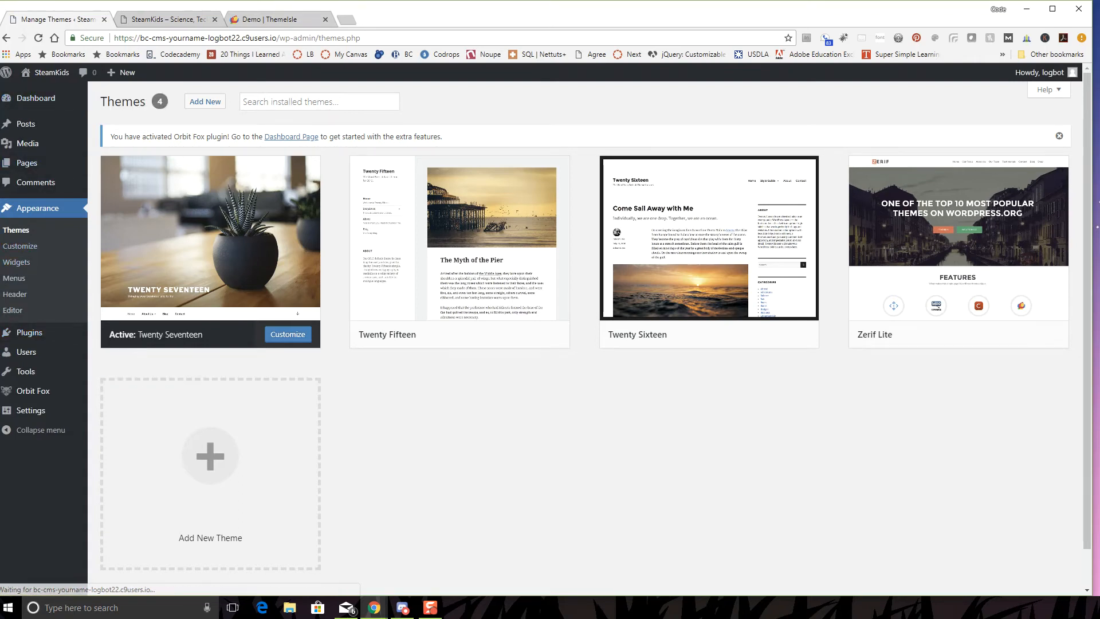
click(16, 262)
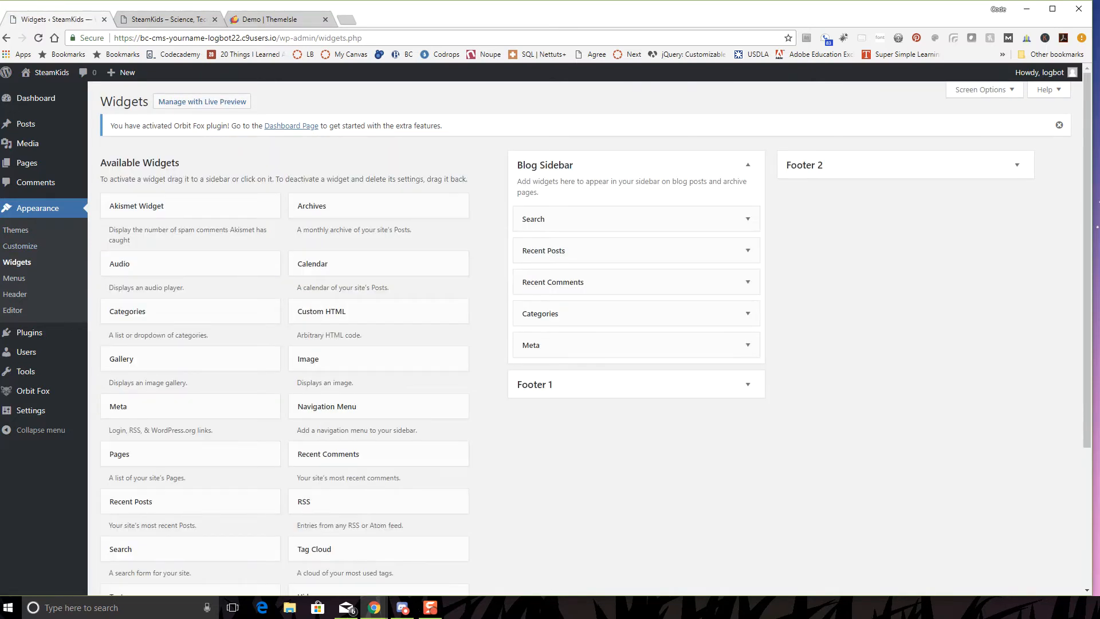
- Reload the SteamKids front page and examine its sidebar widgets and footer area against the Widgets page
key(ctrl+Tab)
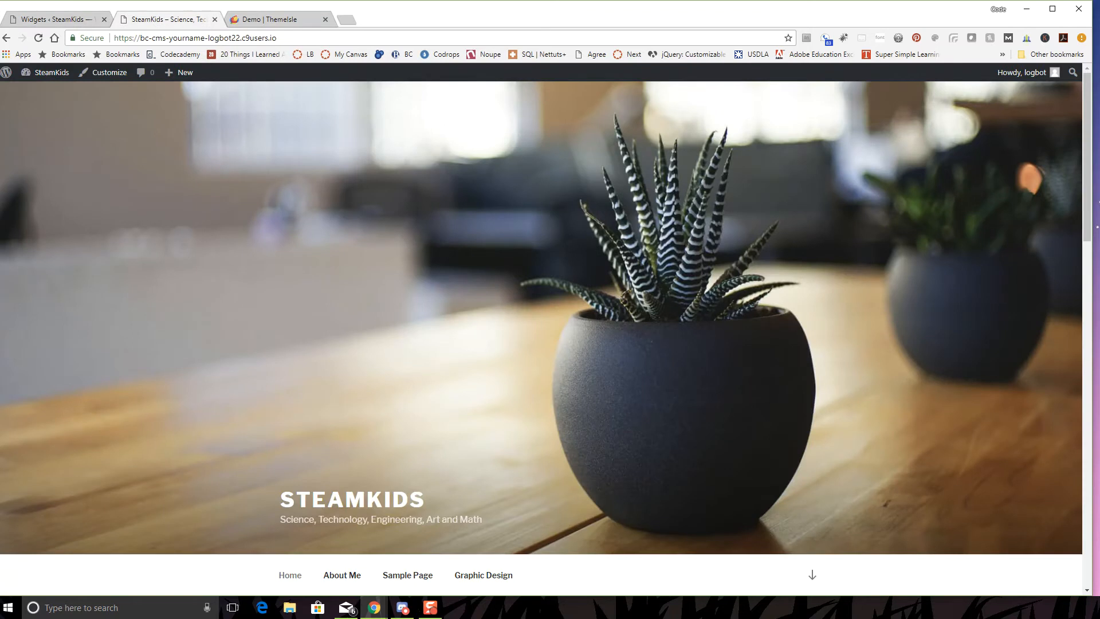
scroll(545, 338, down, 8)
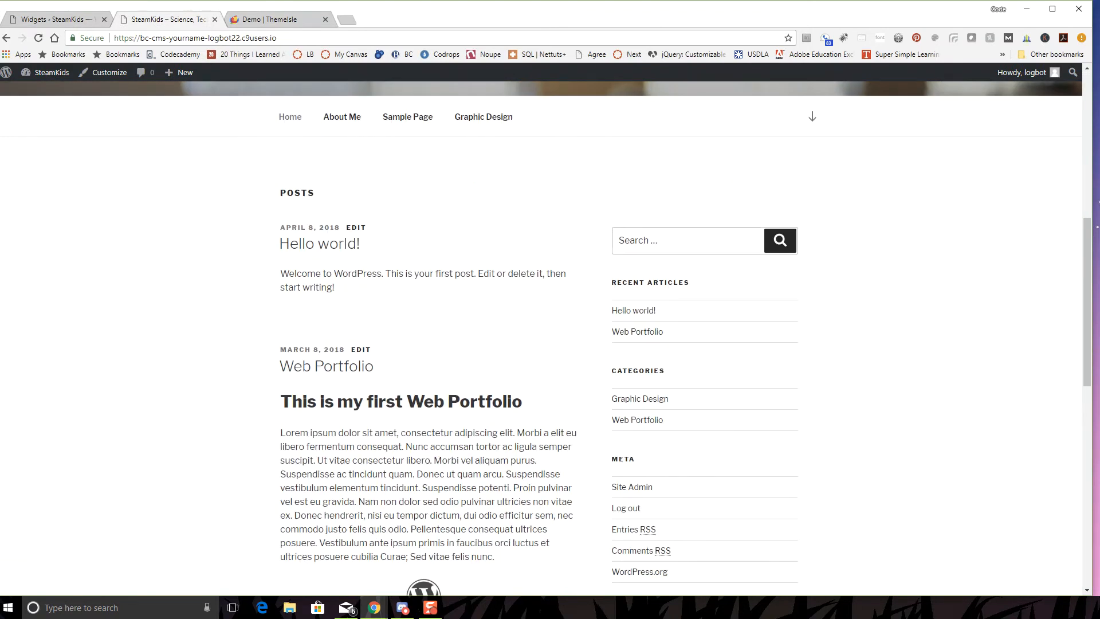
click(39, 37)
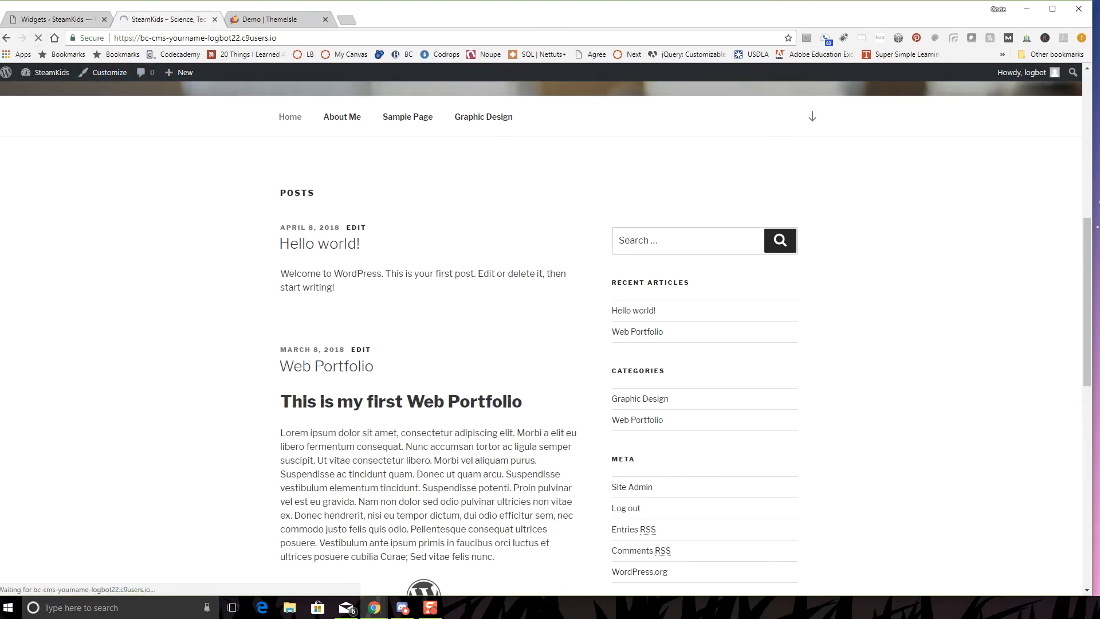
scroll(637, 332, down, 2)
scroll(637, 332, up, 2)
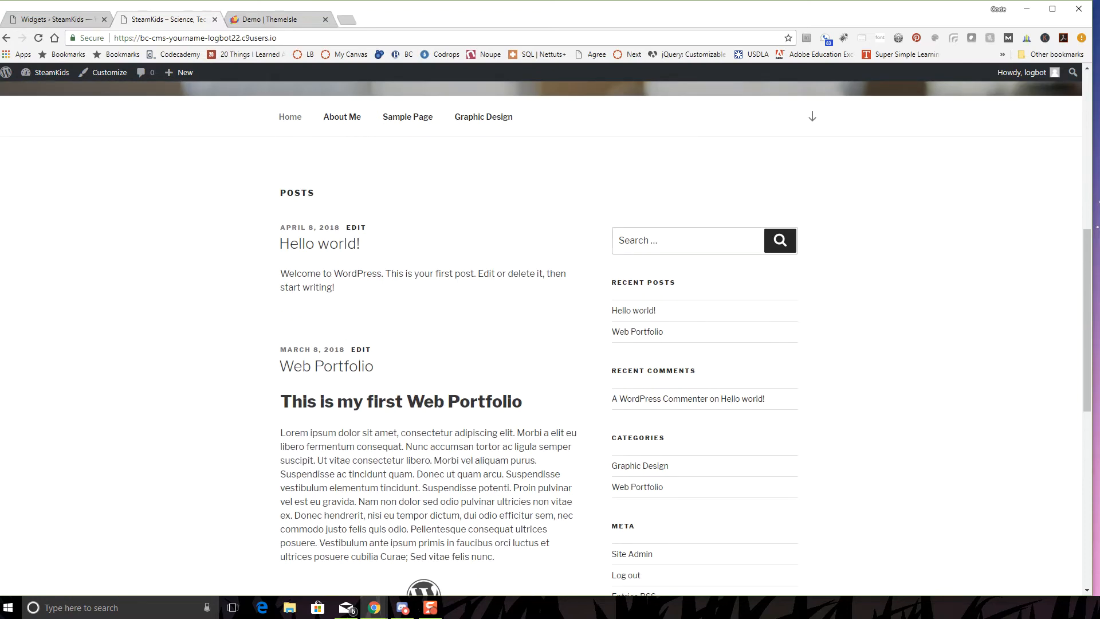
scroll(545, 339, down, 6)
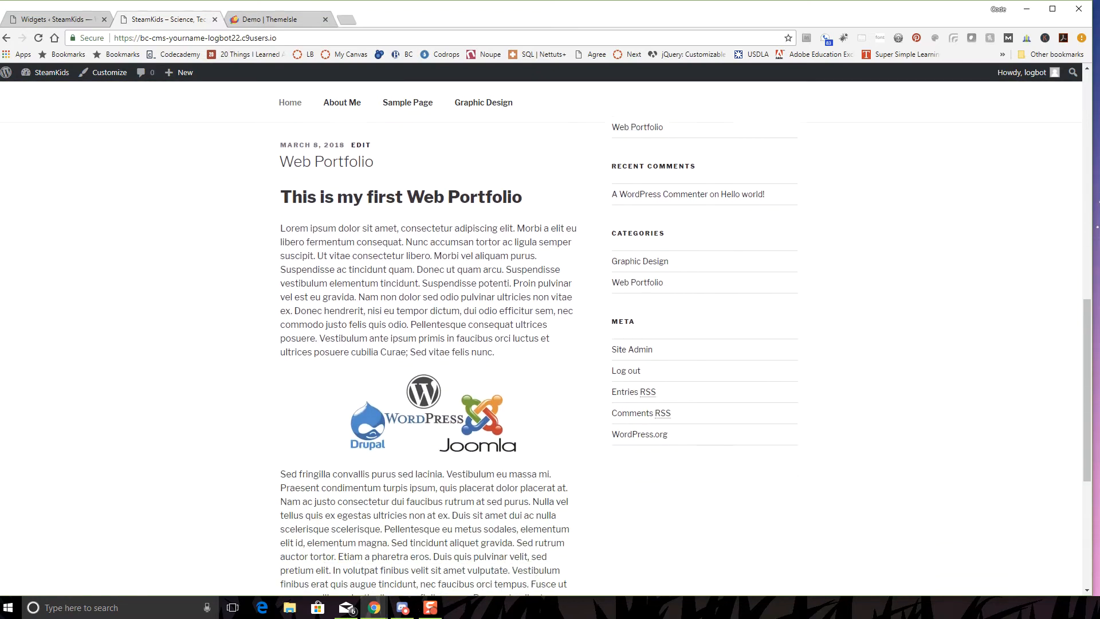
scroll(546, 339, down, 3)
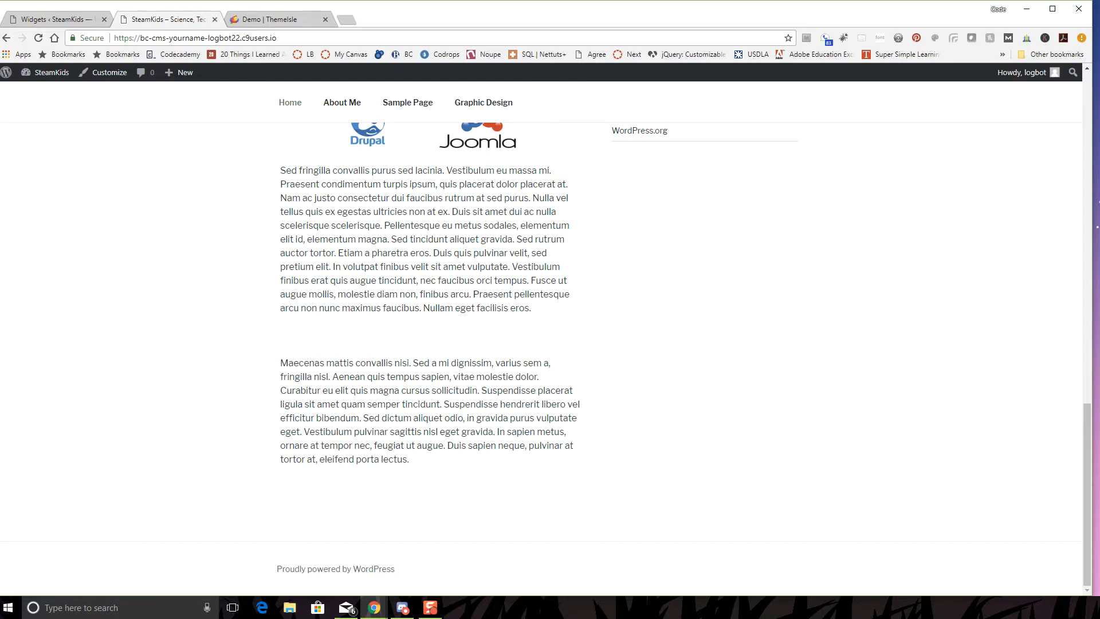
click(54, 20)
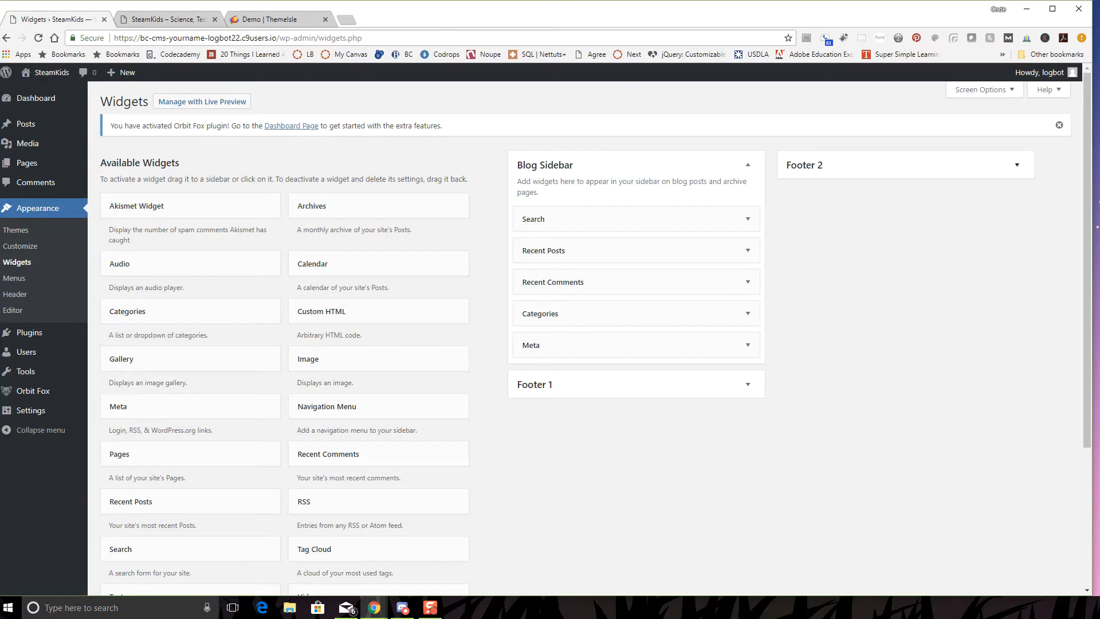
click(171, 20)
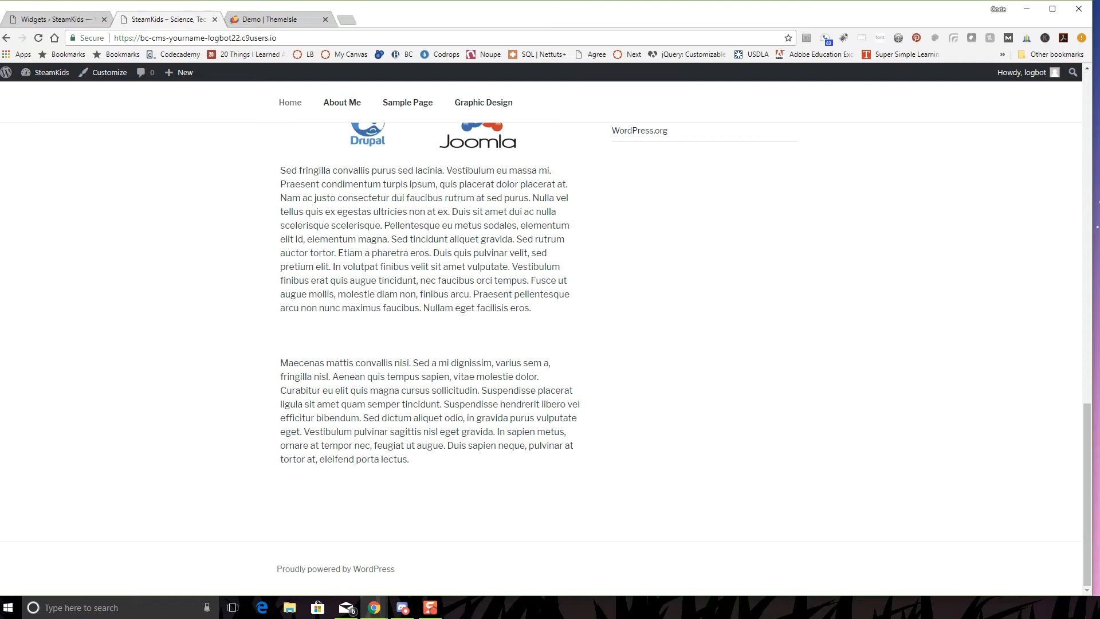
scroll(544, 344, up, 20)
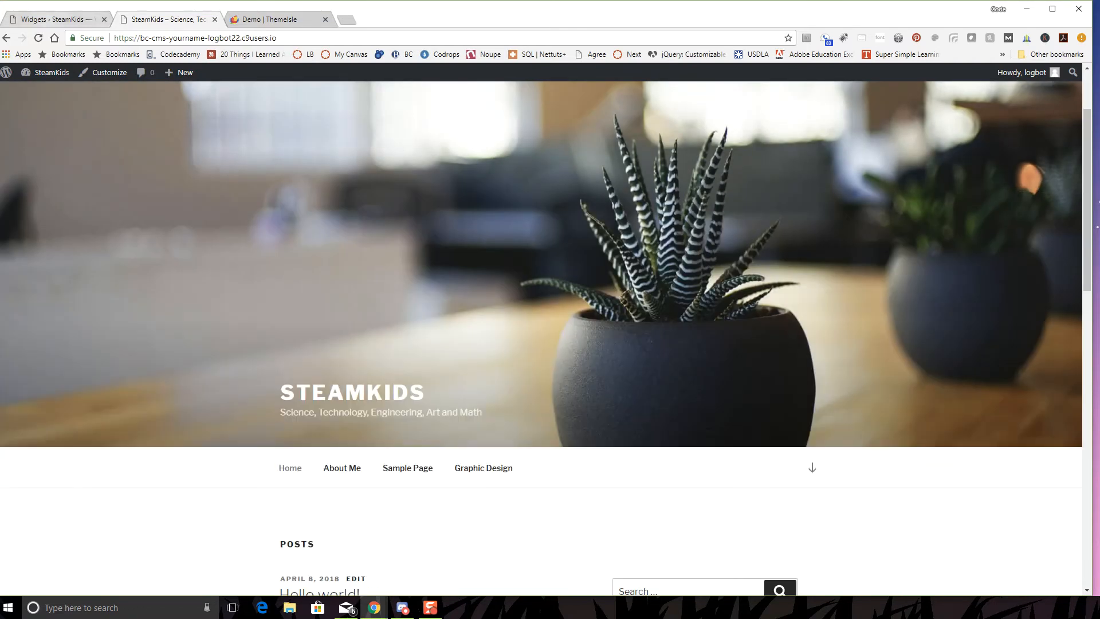
- Return to the Widgets page and move the Search widget between Categories and Meta in the Blog Sidebar
click(56, 19)
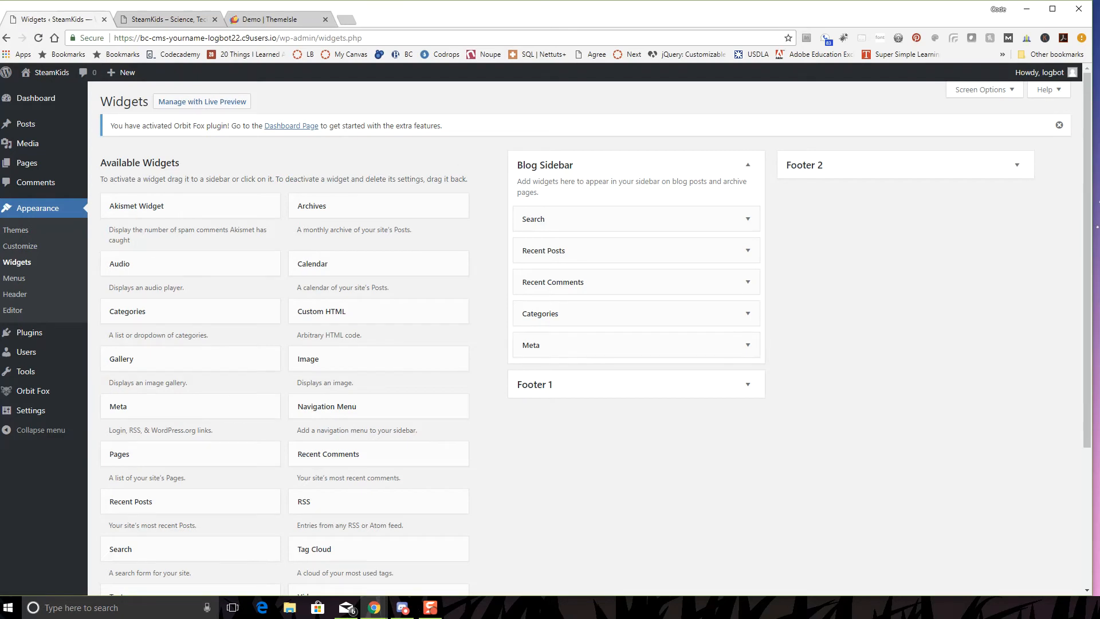
scroll(286, 344, down, 4)
scroll(378, 452, up, 4)
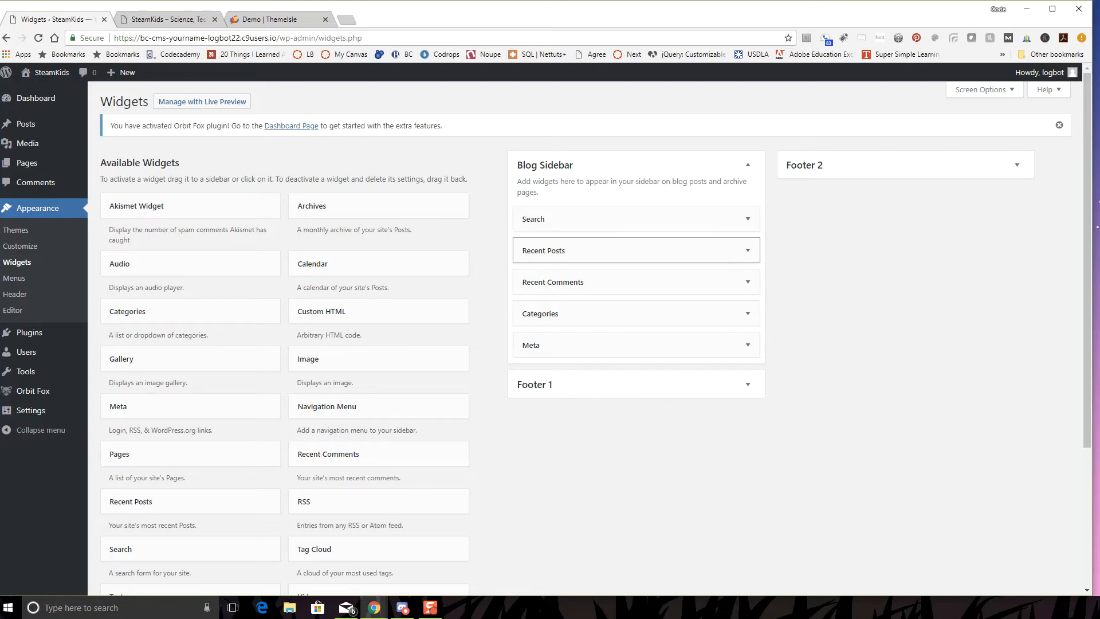
drag(573, 219, 578, 314)
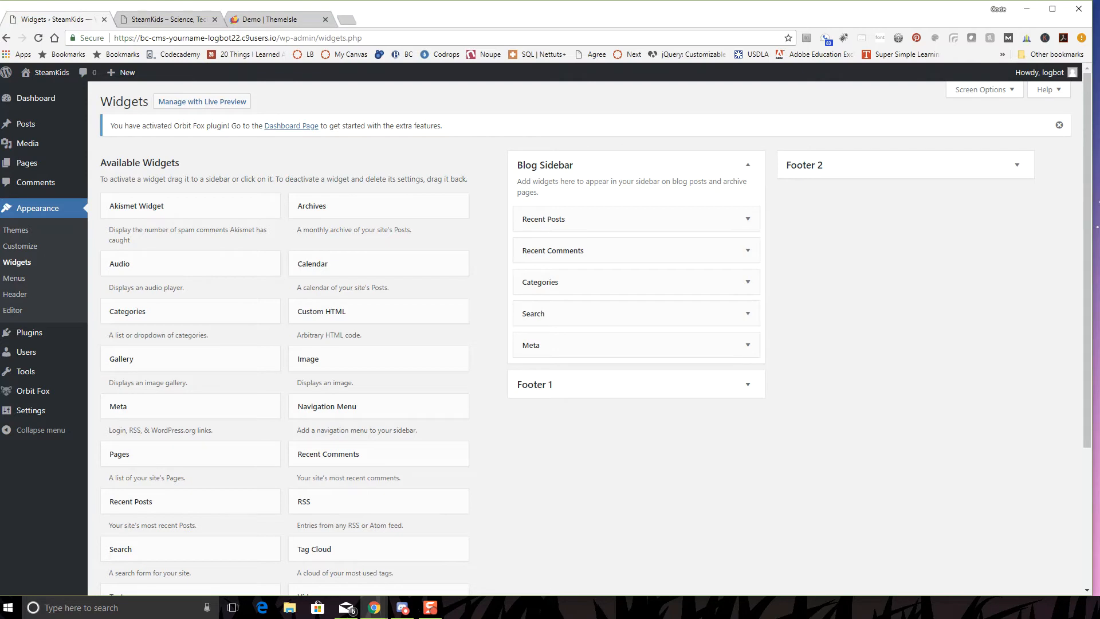
- Reload the SteamKids front page and check the position of the search box in the sidebar
scroll(578, 313, down, 4)
scroll(578, 314, up, 4)
key(ctrl+Tab)
key(F5)
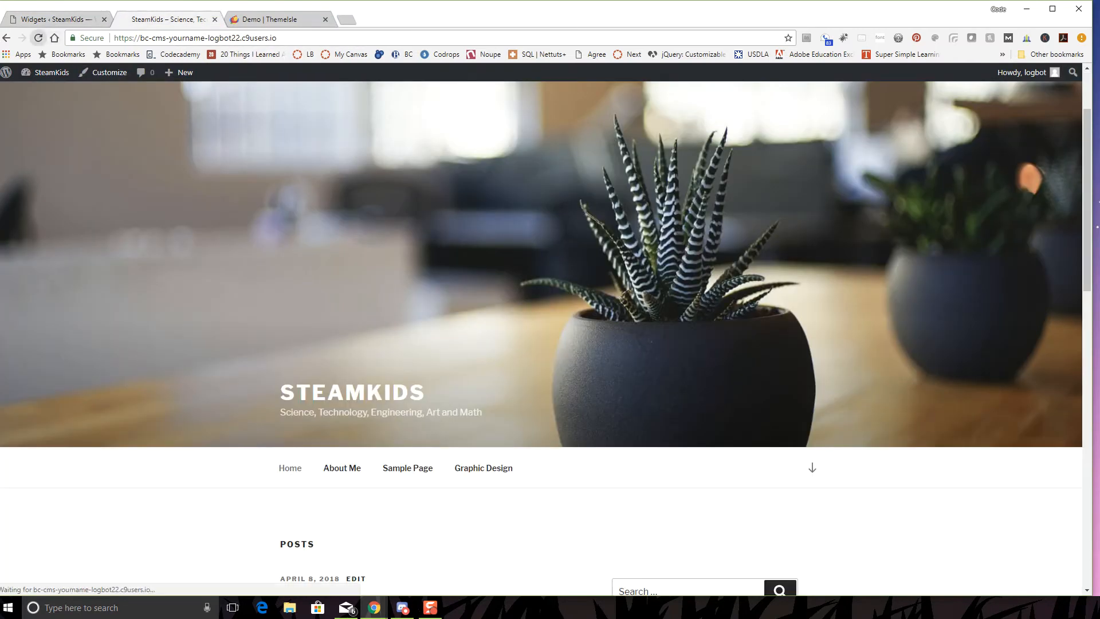
scroll(541, 338, down, 6)
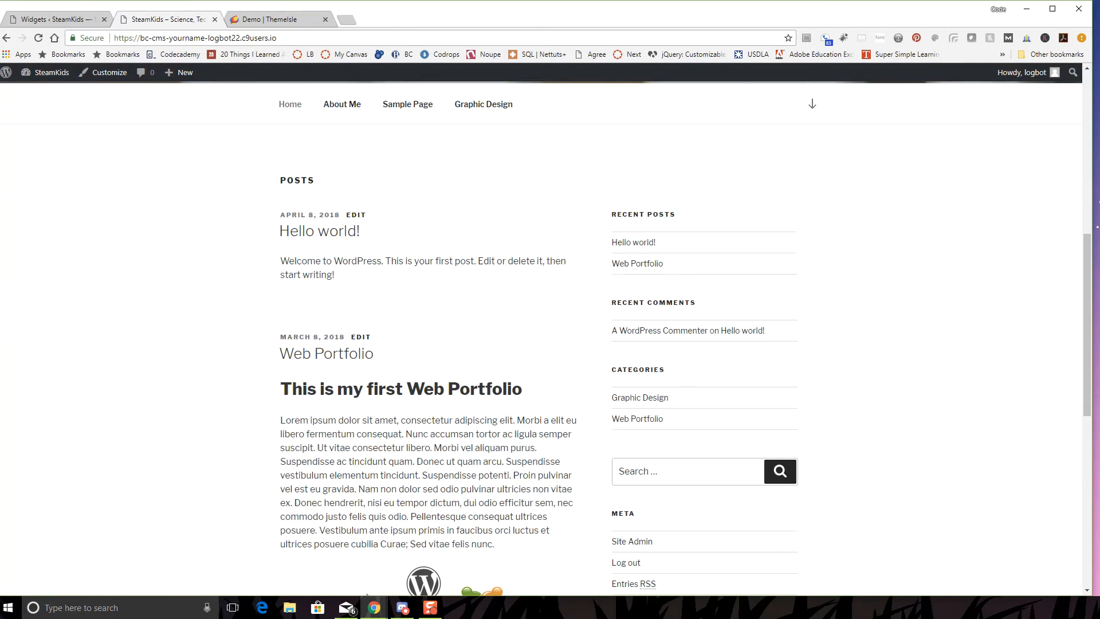
click(688, 434)
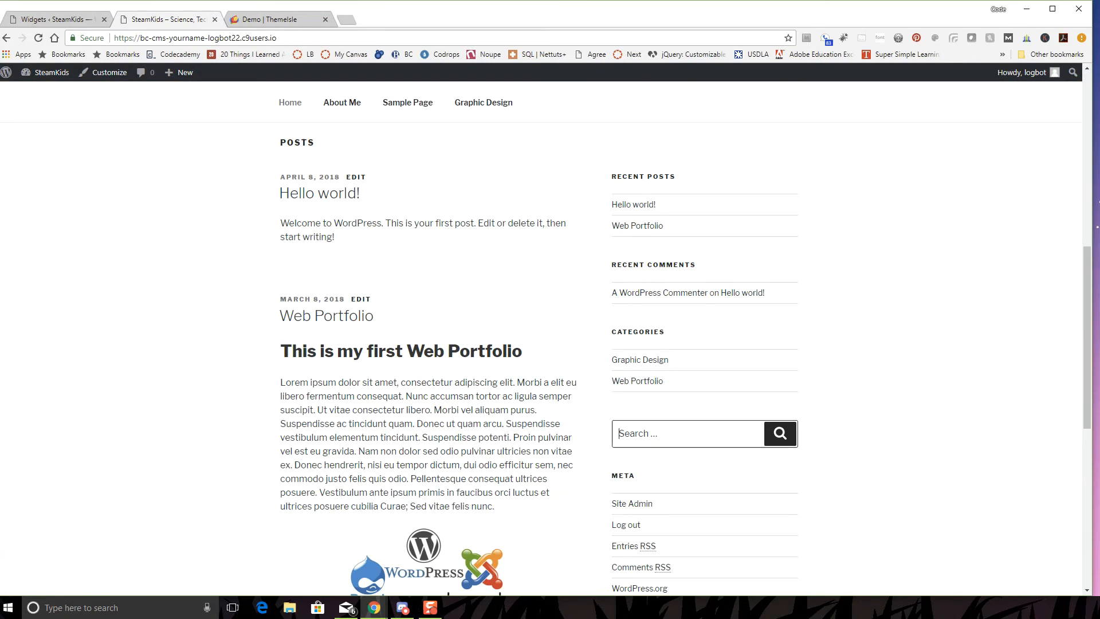
- On the Widgets page, title the Blog Sidebar's Recent Posts widget "Recent Reviews", with 5 posts to show, and save it
key(ctrl+shift+Tab)
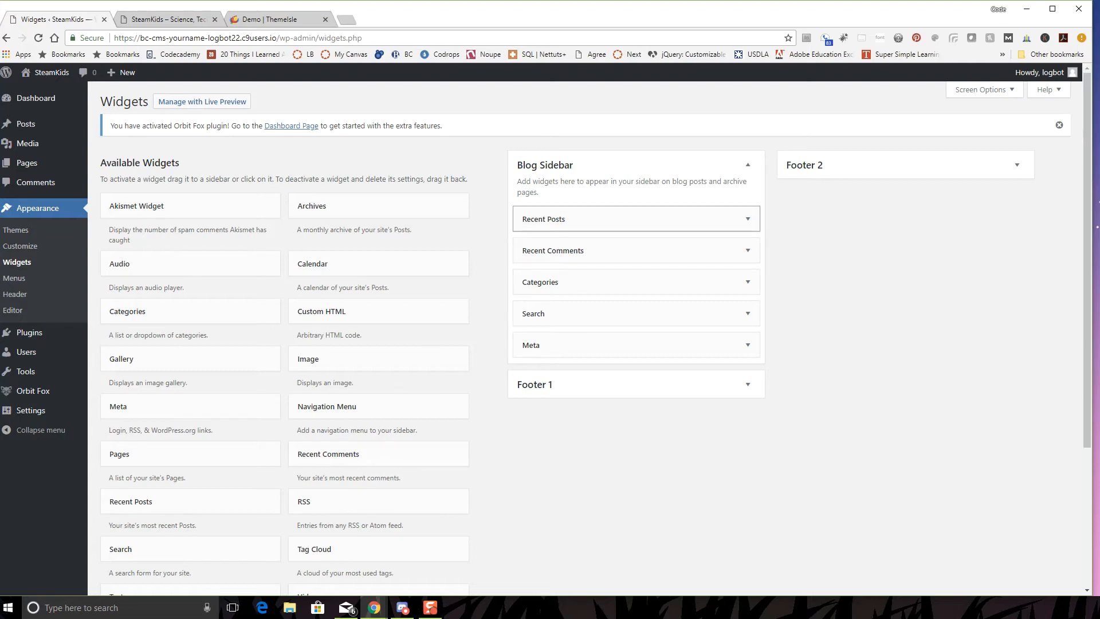
click(748, 218)
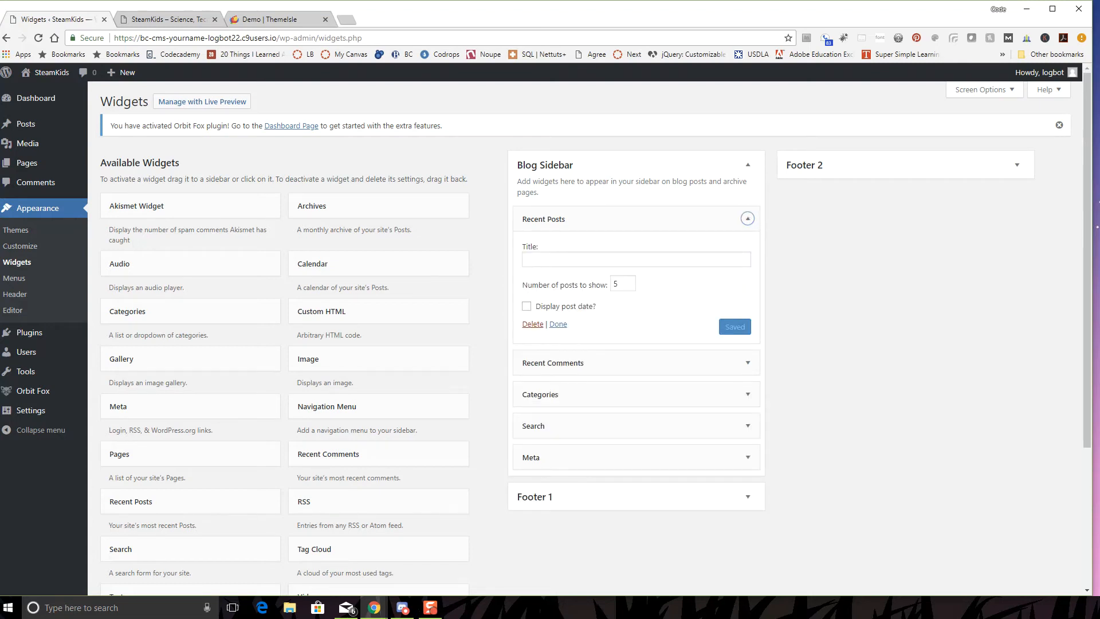
click(636, 259)
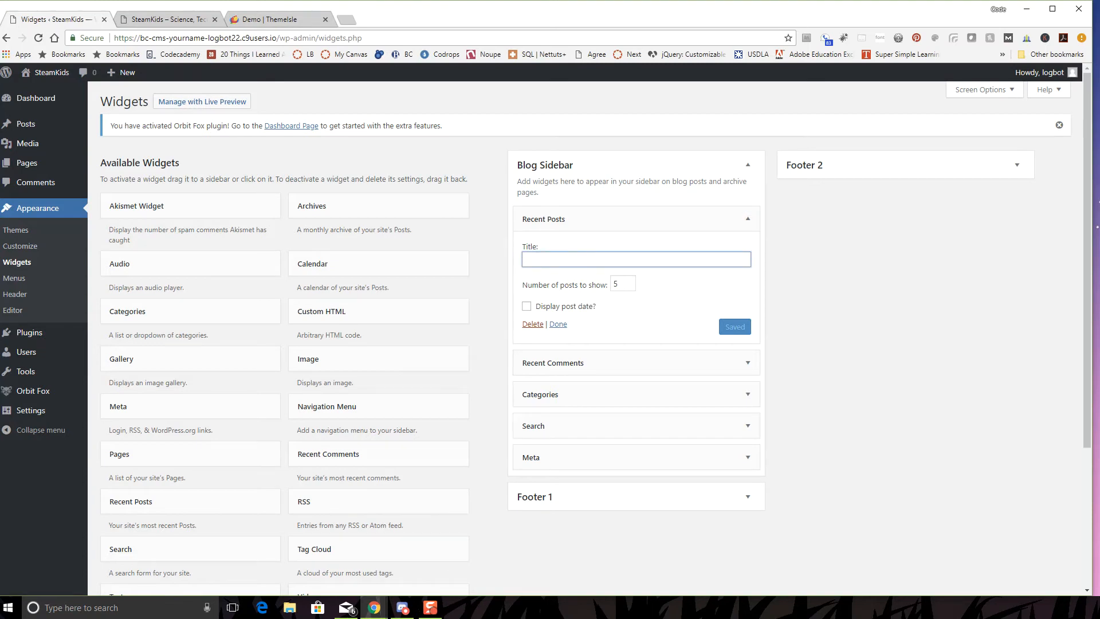
text(Recent Reviews)
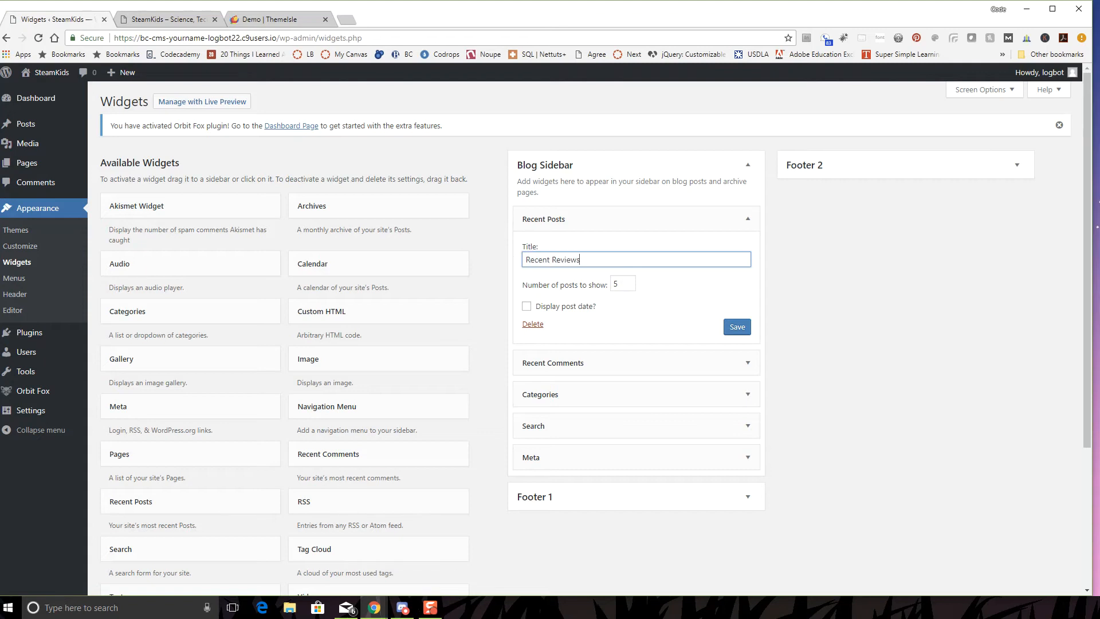
click(628, 286)
click(629, 286)
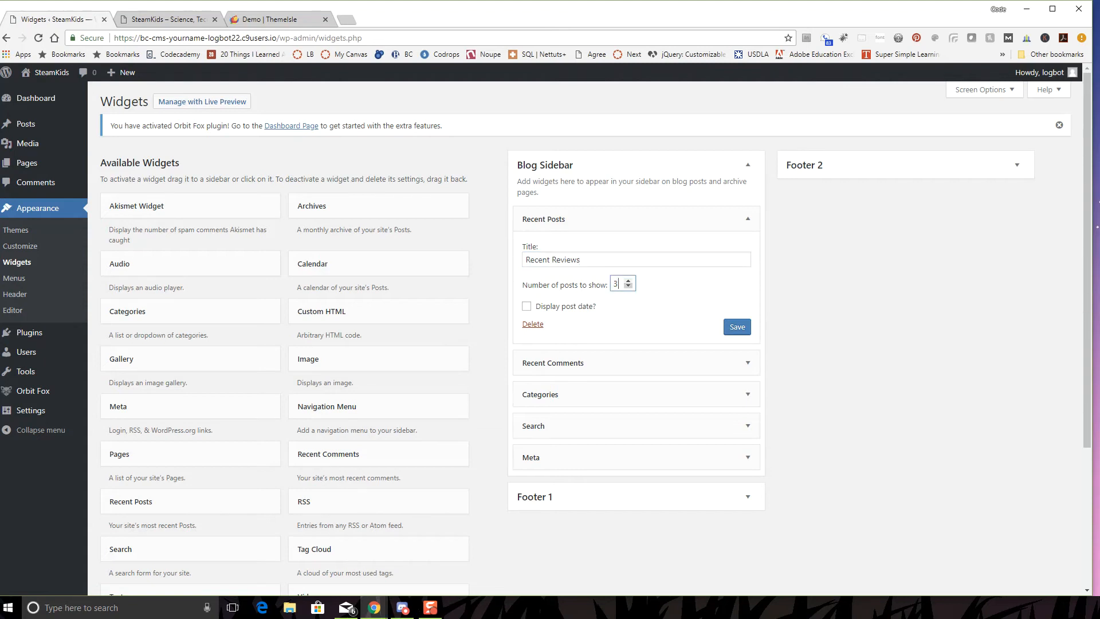
click(628, 280)
key(Return)
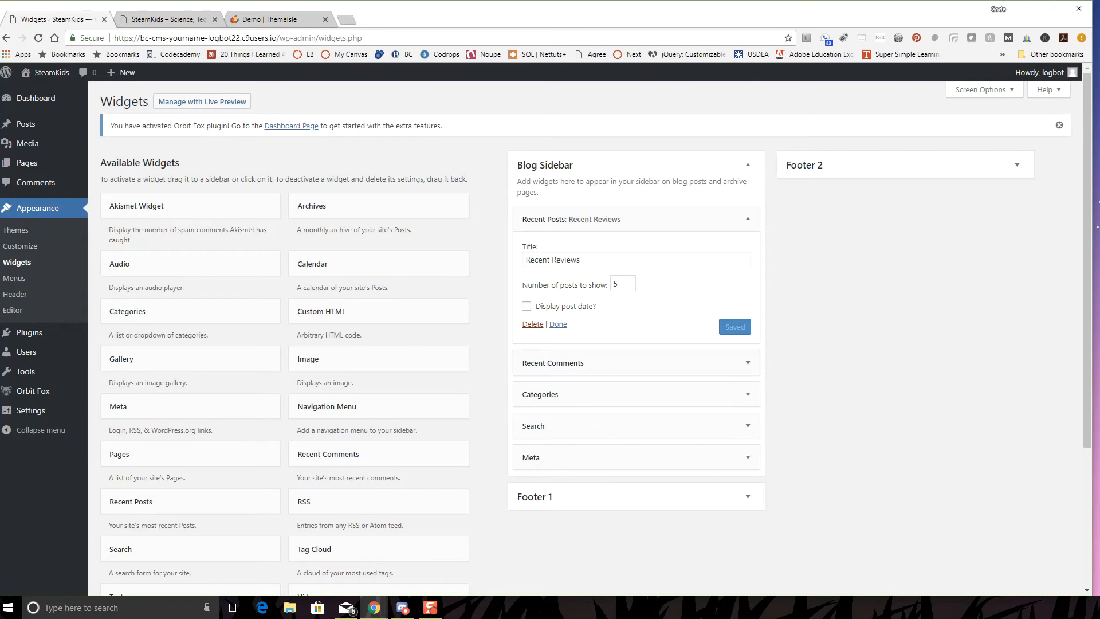
- Remove the Recent Comments widget from the Blog Sidebar and close the Recent Posts widget's settings
scroll(636, 363, down, 1)
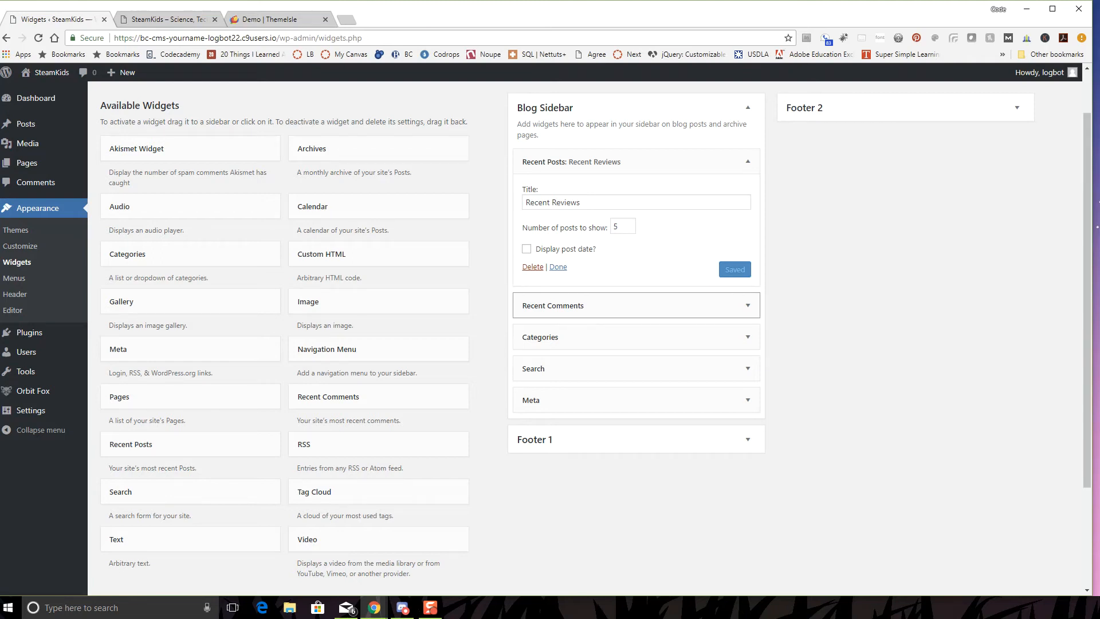
drag(573, 305, 197, 358)
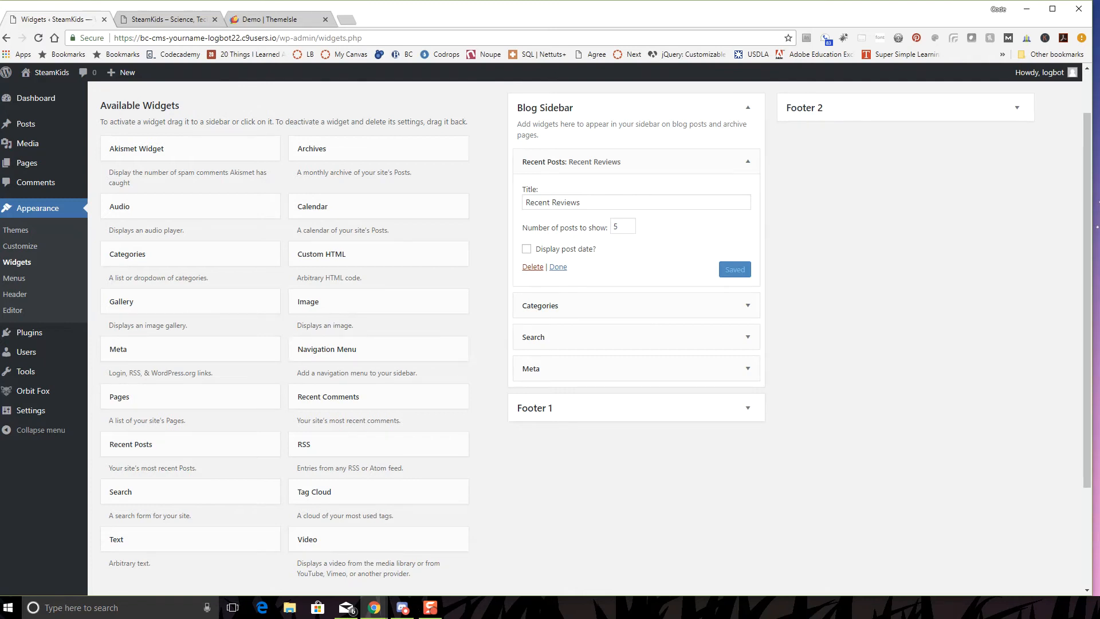
click(558, 267)
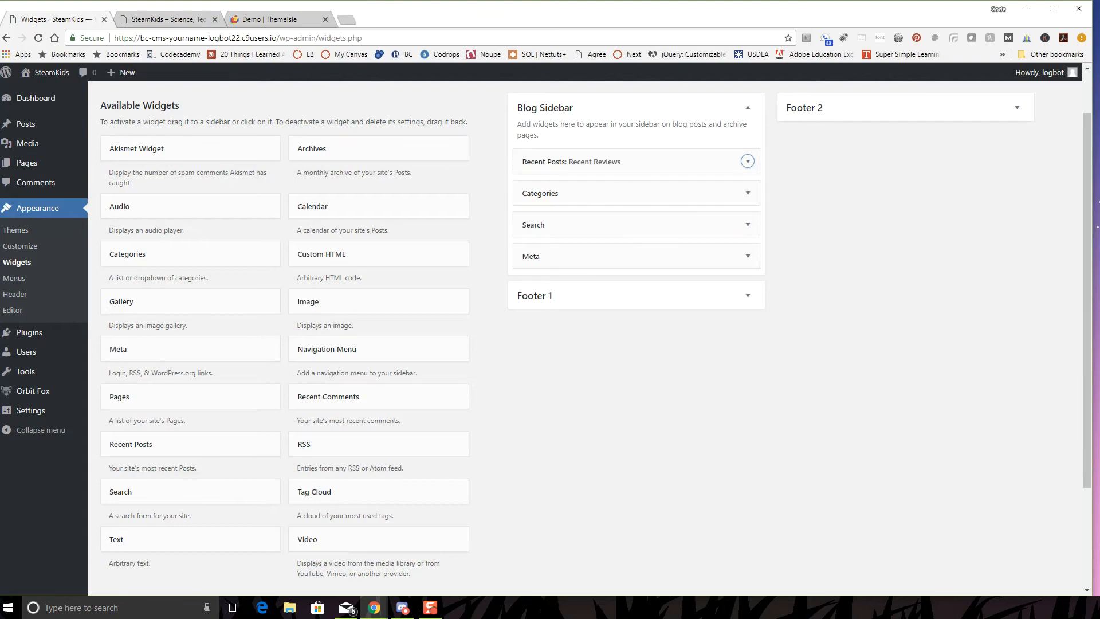
- Reload the SteamKids front page and review the sidebar's headings, search box and the footer area
key(ctrl+Tab)
key(F5)
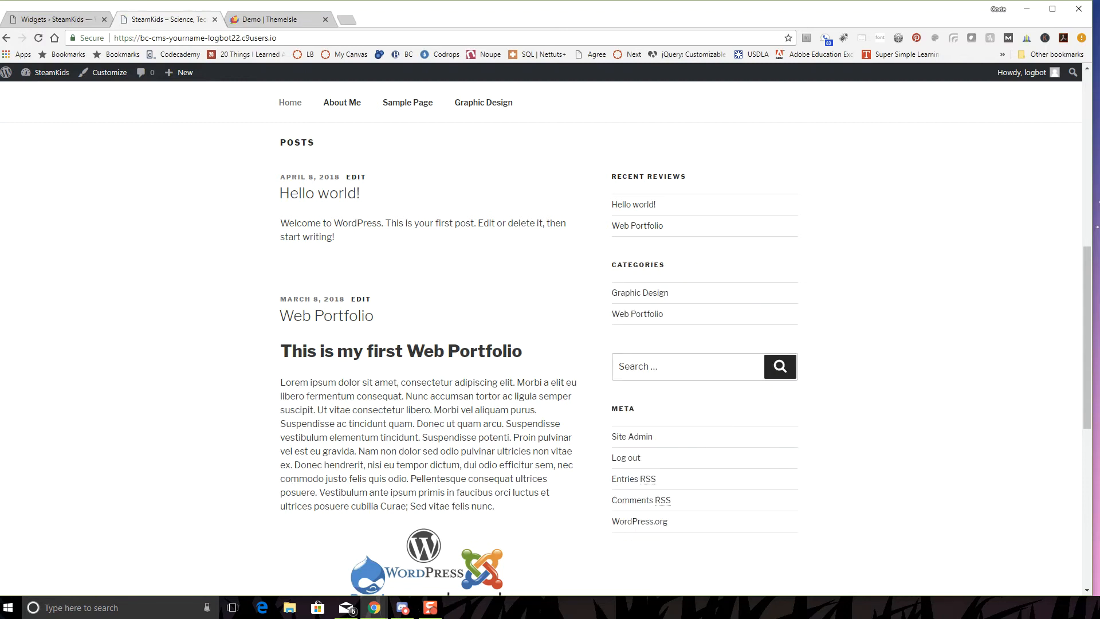
drag(687, 176, 612, 177)
drag(612, 264, 665, 265)
click(676, 269)
click(653, 366)
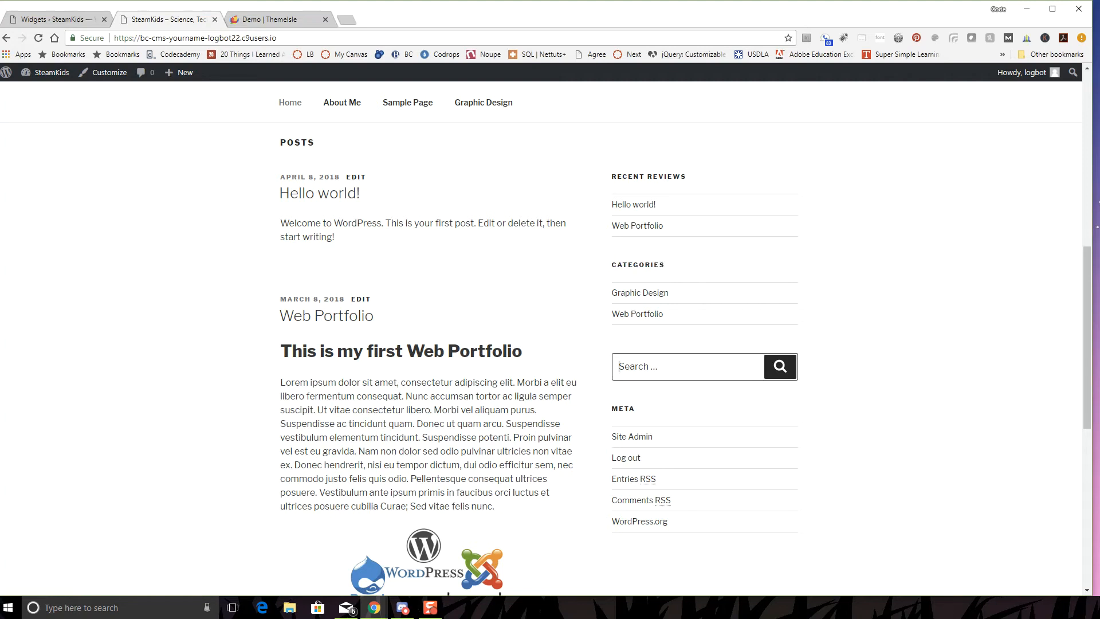
scroll(550, 355, down, 8)
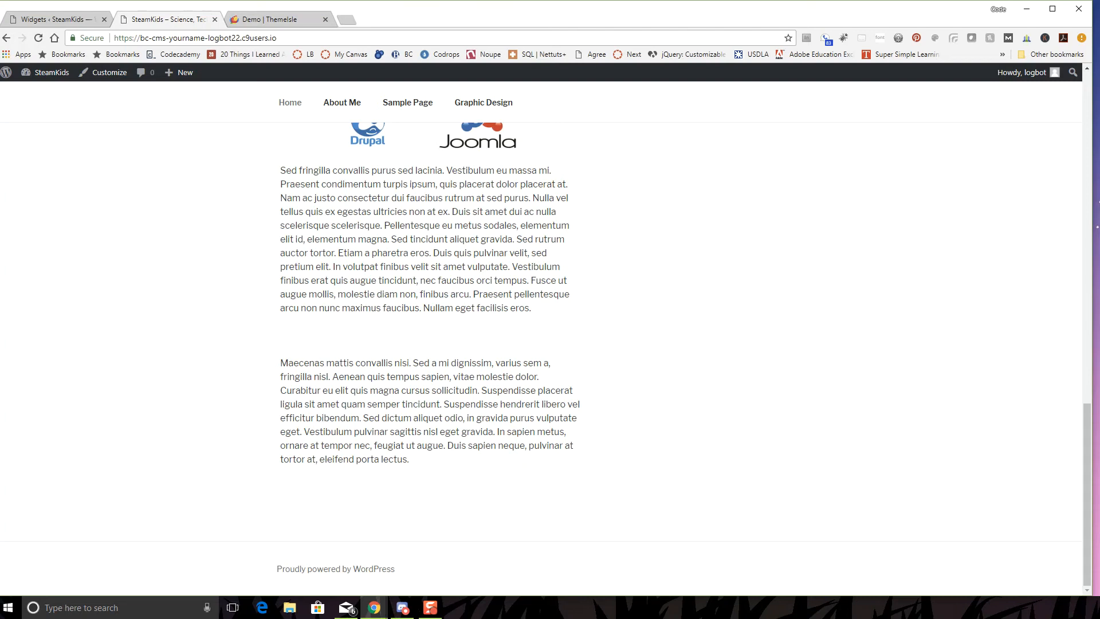
- Back on the Widgets page, add a Recent Comments widget to Footer 2 and close its settings
click(56, 19)
scroll(584, 344, up, 2)
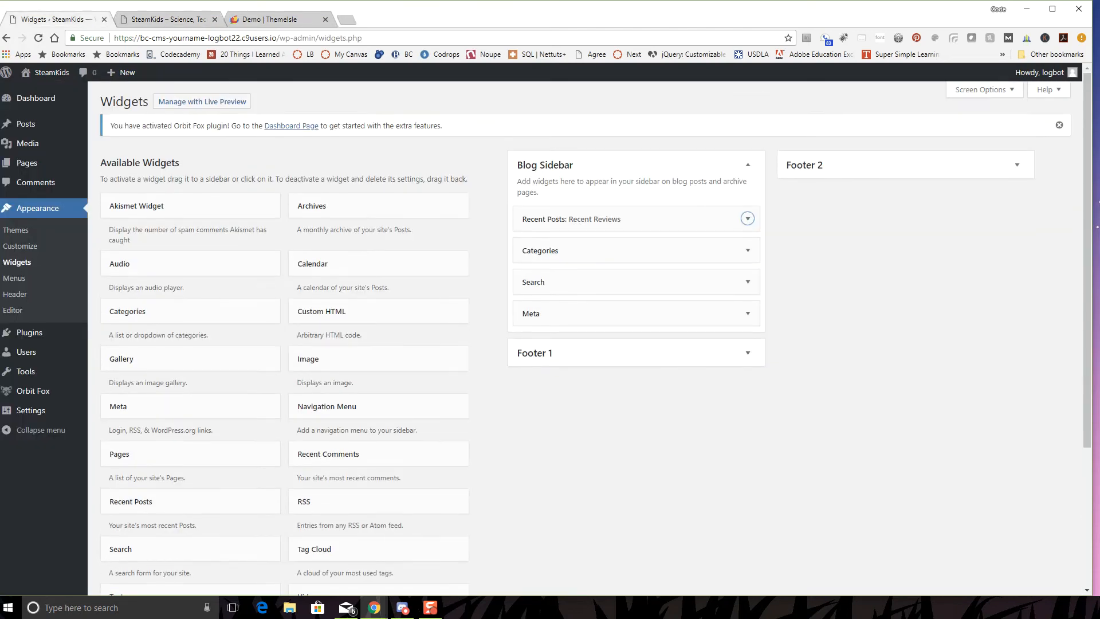
scroll(585, 344, down, 1)
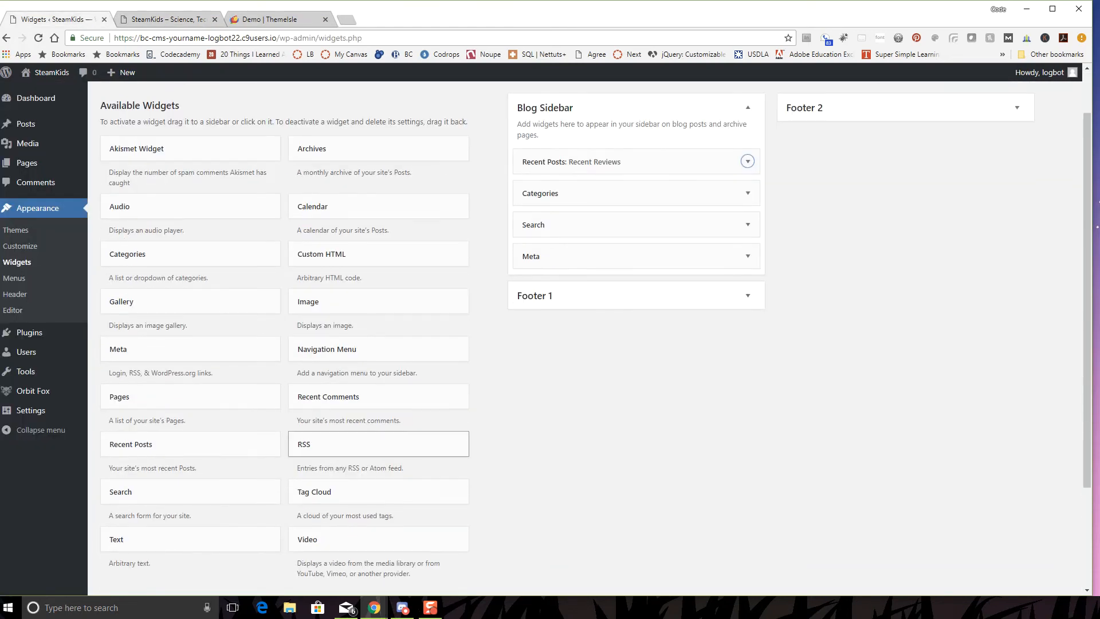
drag(328, 396, 844, 127)
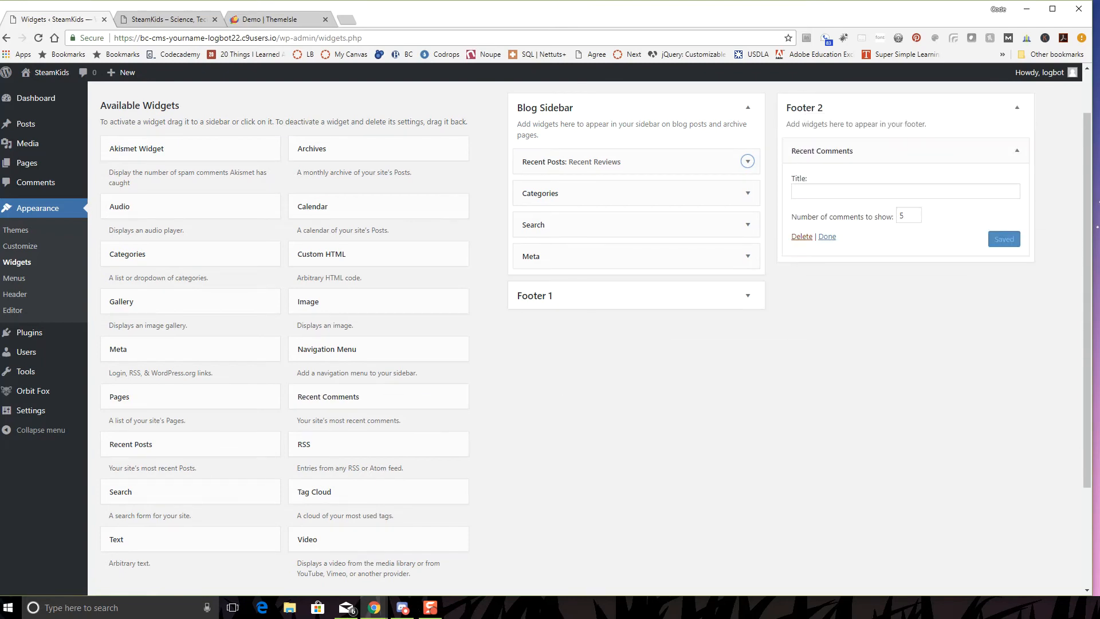
click(827, 236)
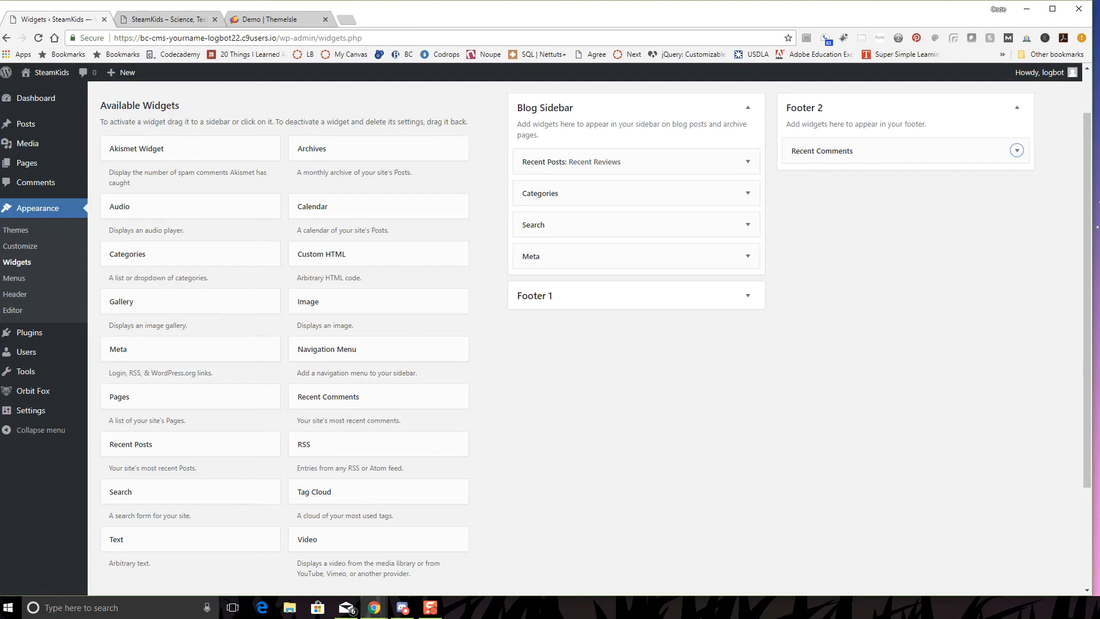
- Add an Archives widget to the Footer 1 area and close its settings
drag(321, 148, 570, 339)
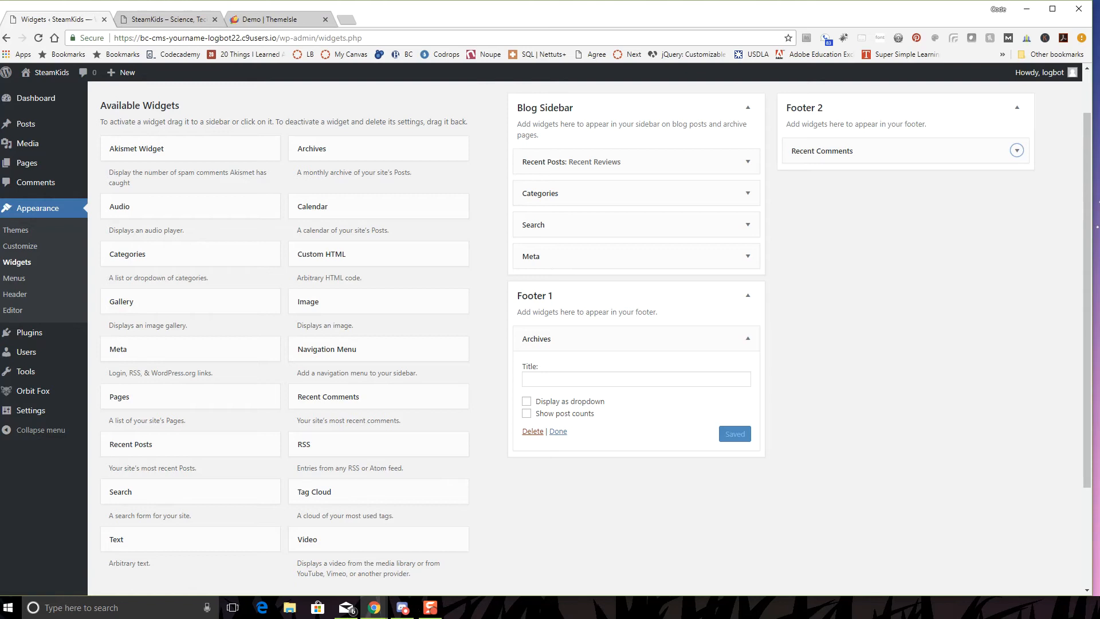
click(558, 431)
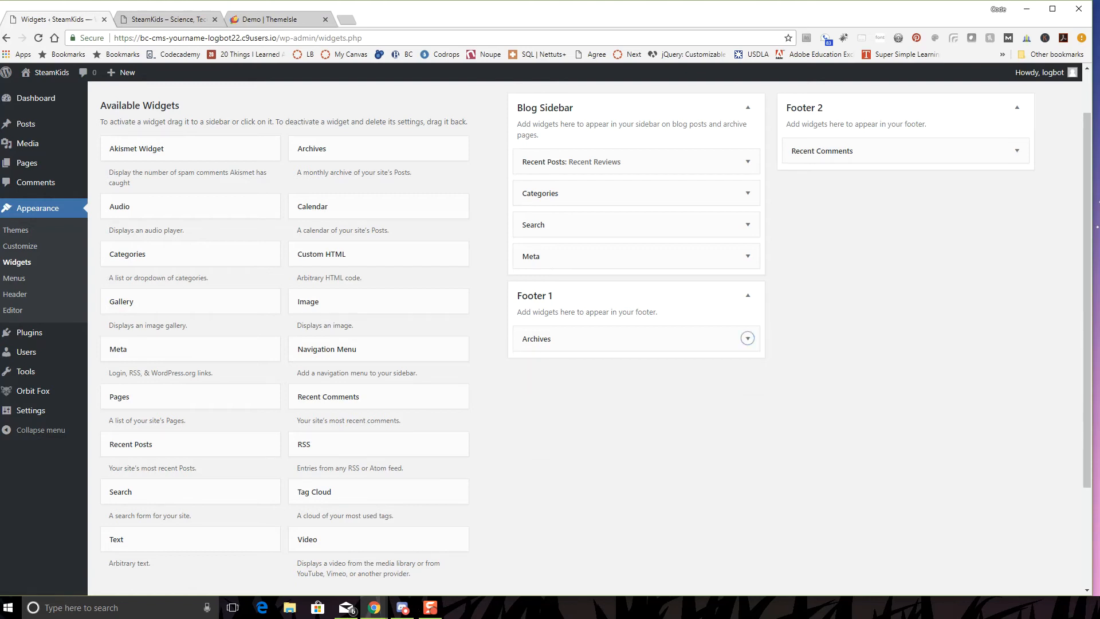
scroll(558, 431, up, 1)
- Reload the SteamKids front page and check the widgets in its footer
click(166, 19)
click(38, 38)
scroll(430, 344, down, 6)
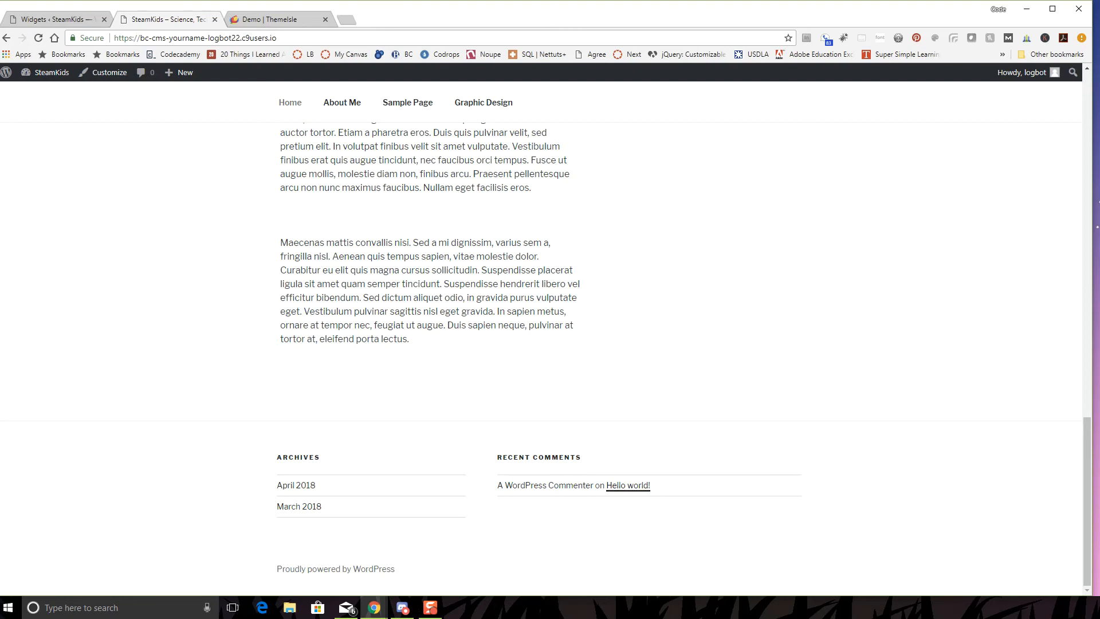
scroll(429, 344, up, 2)
scroll(430, 343, down, 2)
- Back on the Widgets page, add a Text widget to Footer 1 titled "Thanks for visiting!" with the content "Thank you!" and save it
key(ctrl+shift+Tab)
scroll(590, 338, down, 4)
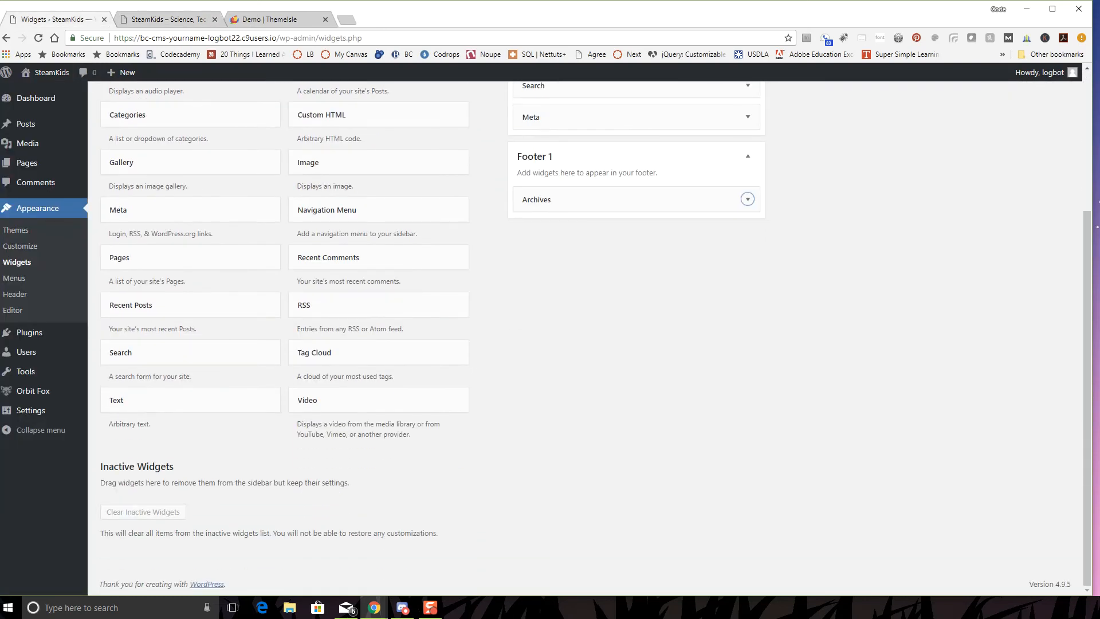
scroll(590, 338, up, 2)
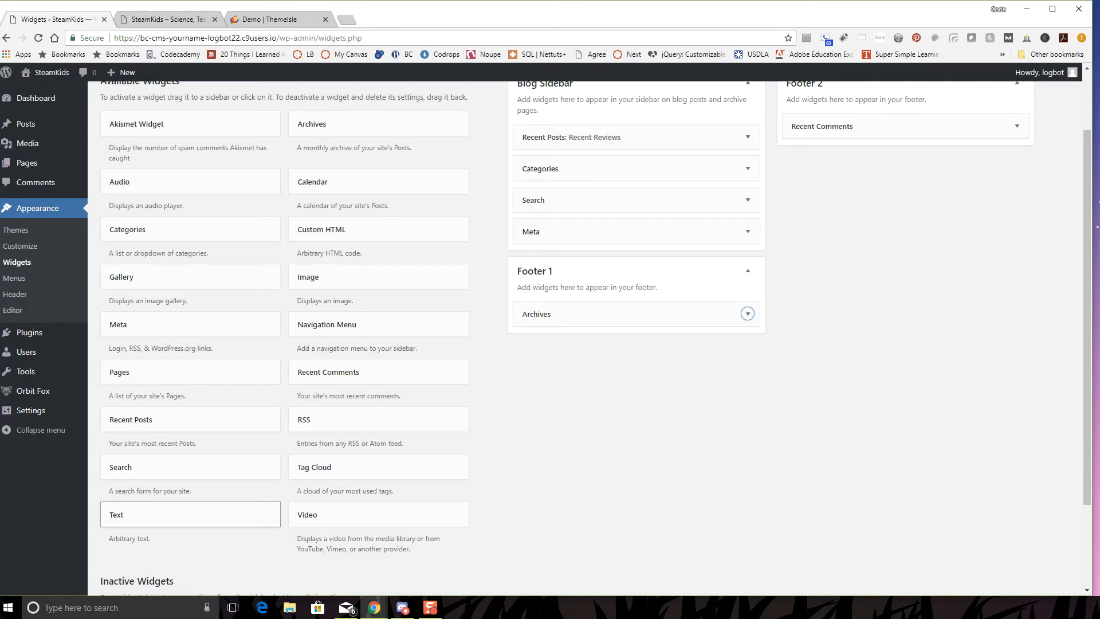
drag(172, 515, 595, 295)
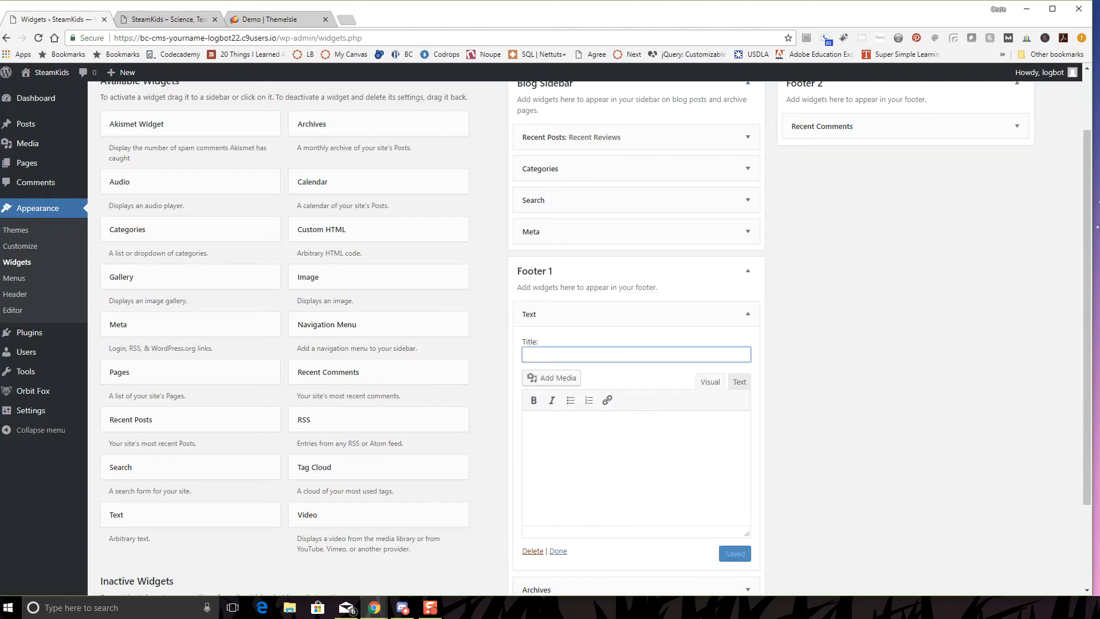
text(Thanks for visiting!)
click(528, 426)
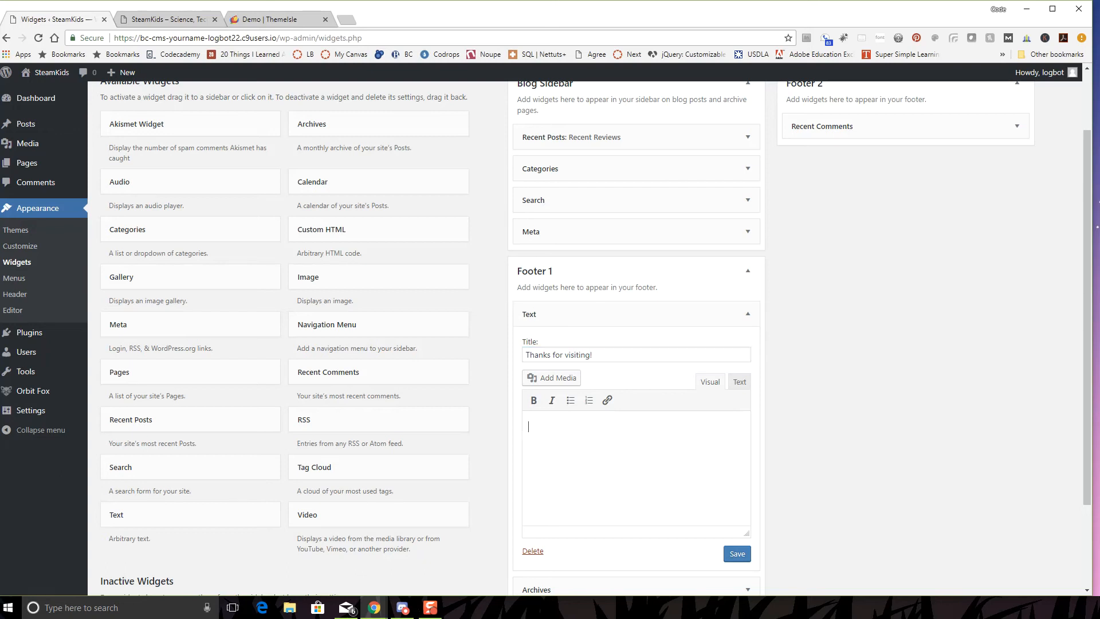
text(Thank you!)
click(738, 554)
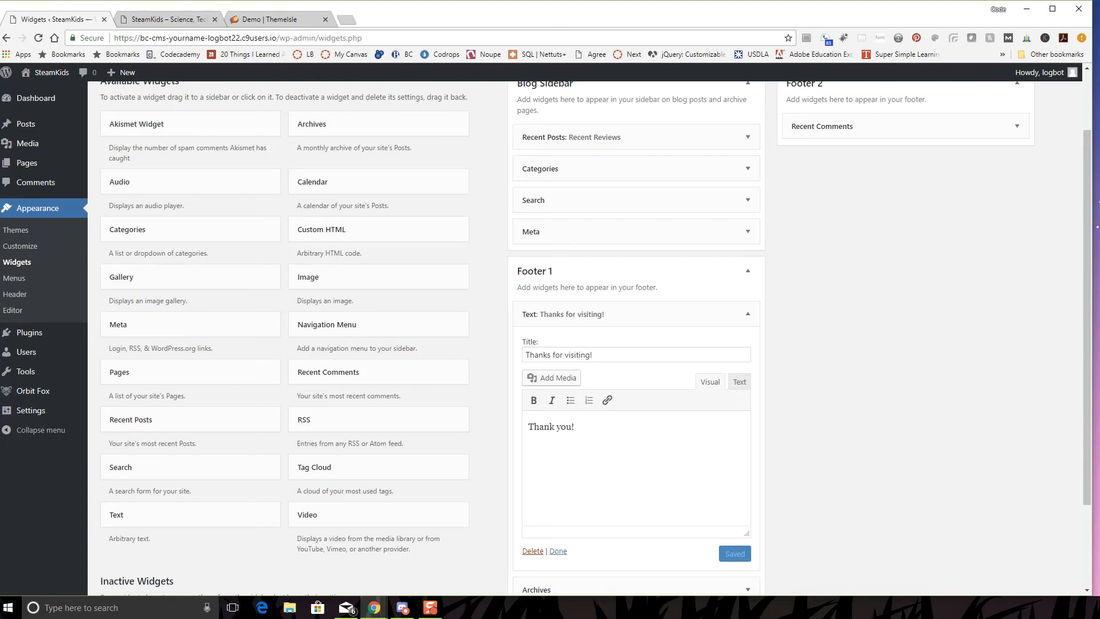
- Reload the SteamKids front page and review its footer, posts and sidebar
click(163, 18)
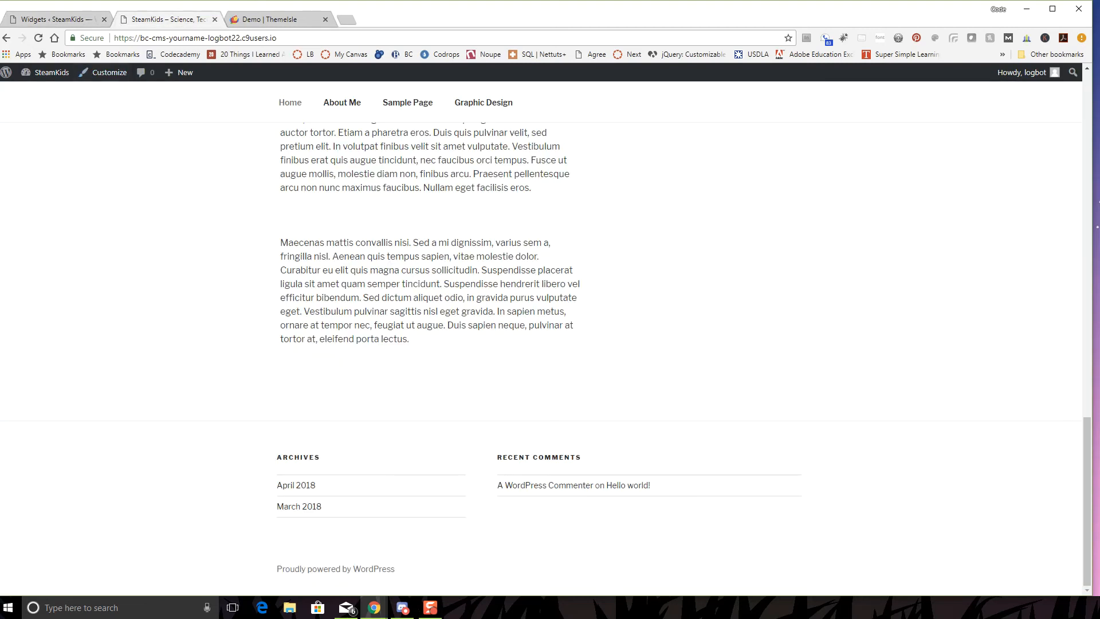
key(F5)
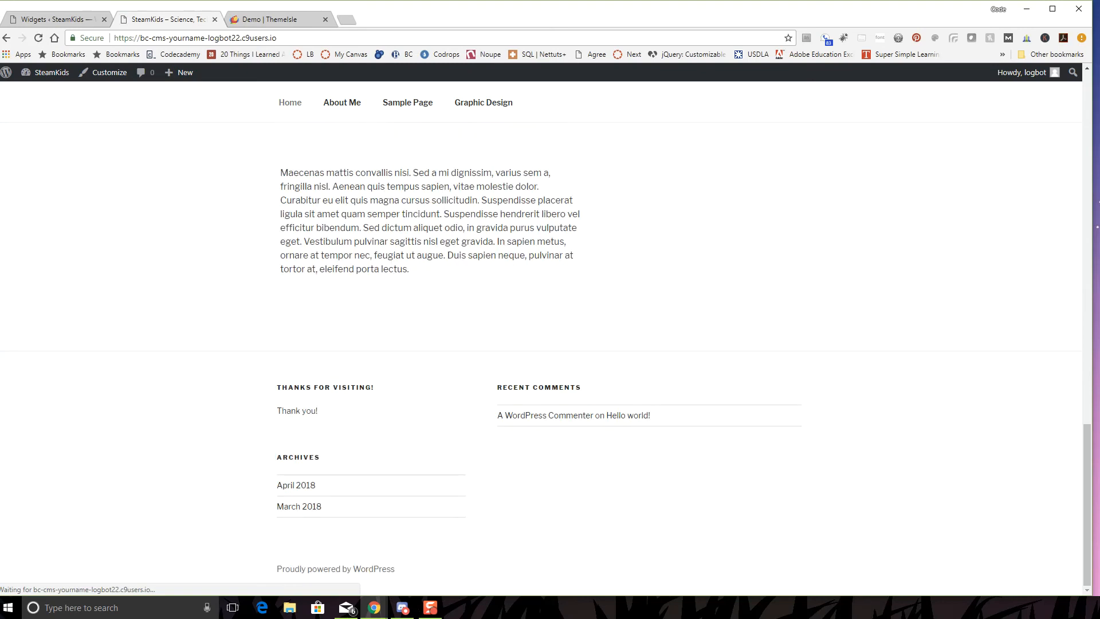
scroll(427, 344, up, 12)
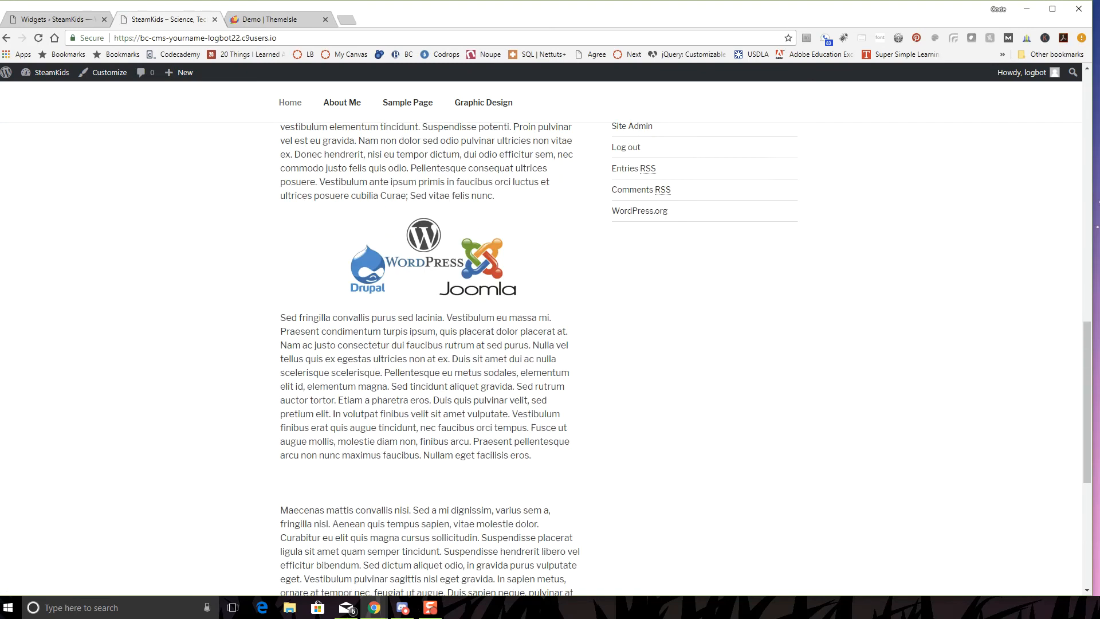
scroll(545, 338, up, 2)
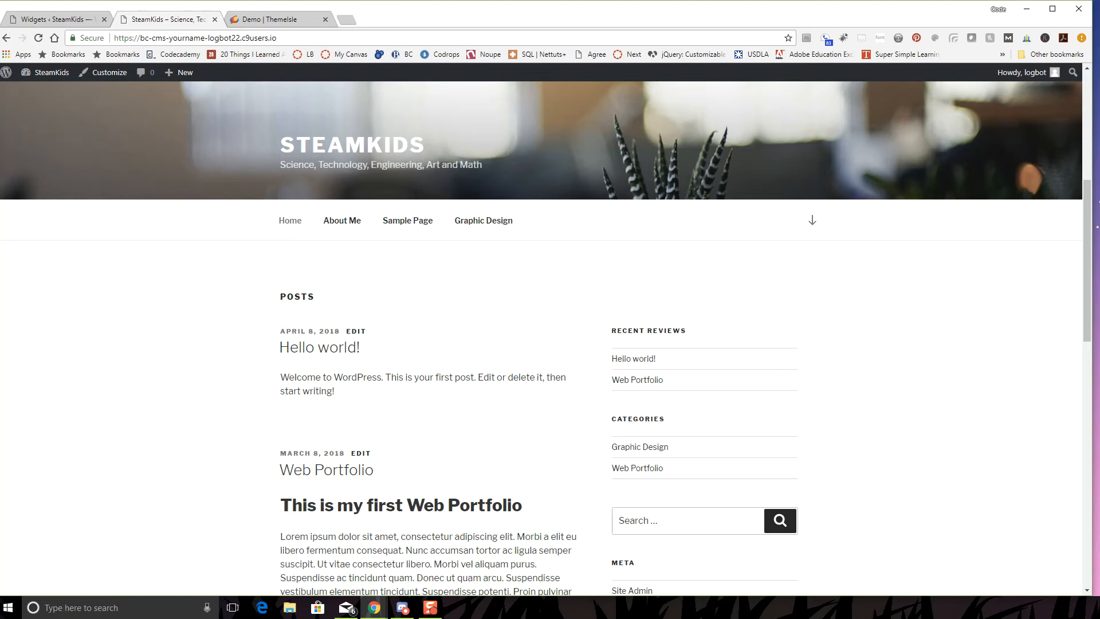
key(XF86AudioLowerVolume)
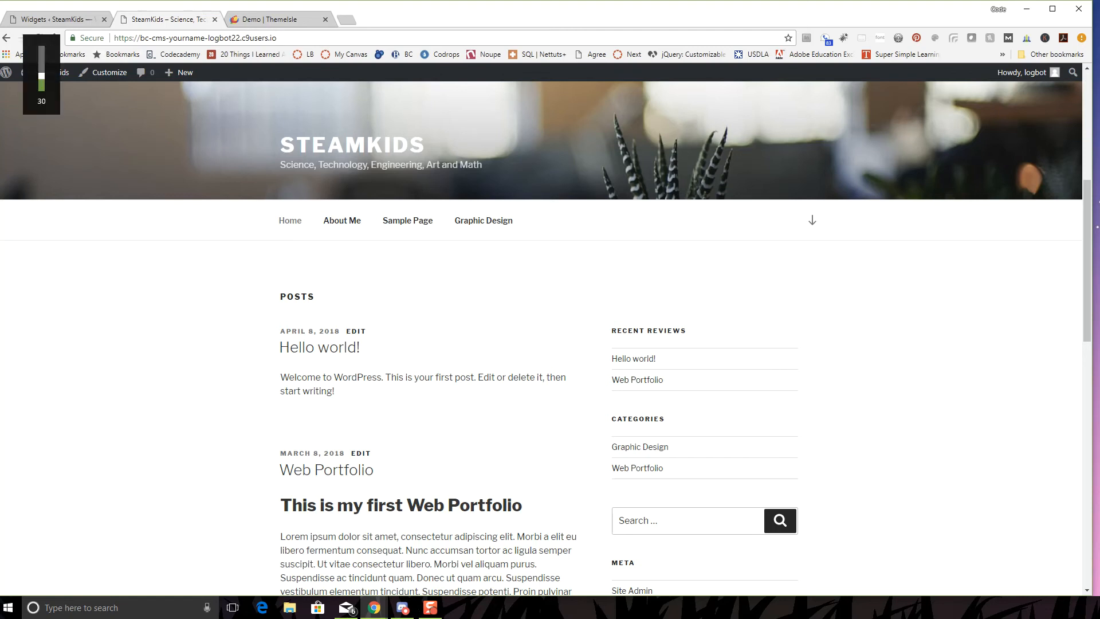
- Return to the Widgets page and open widget management with the live preview
click(74, 19)
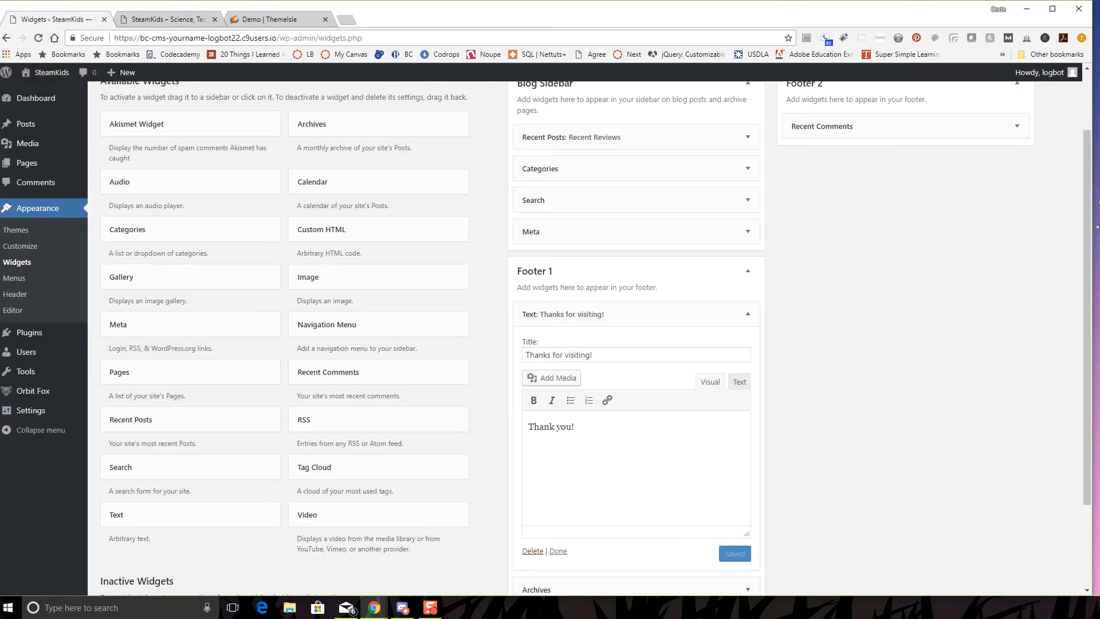
scroll(584, 338, down, 3)
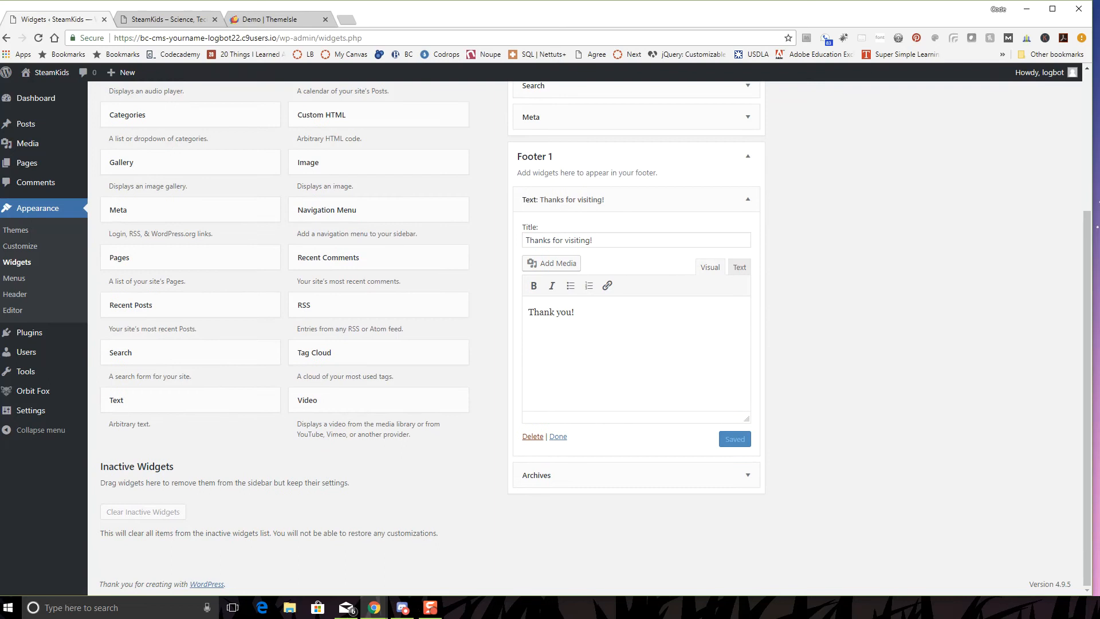
scroll(584, 338, up, 4)
scroll(378, 436, up, 1)
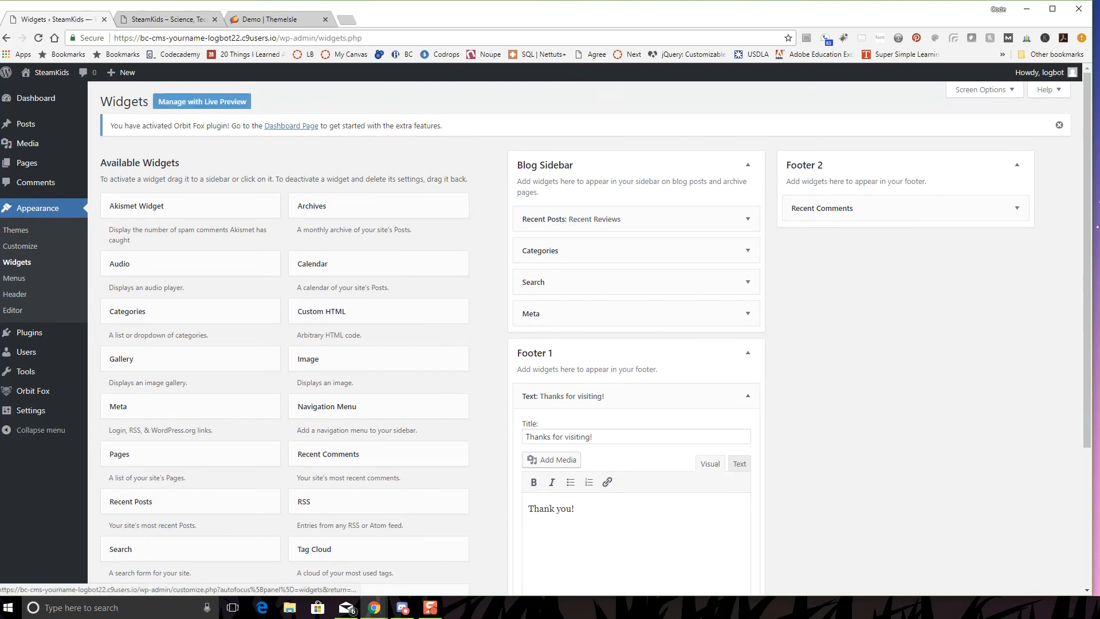
click(202, 101)
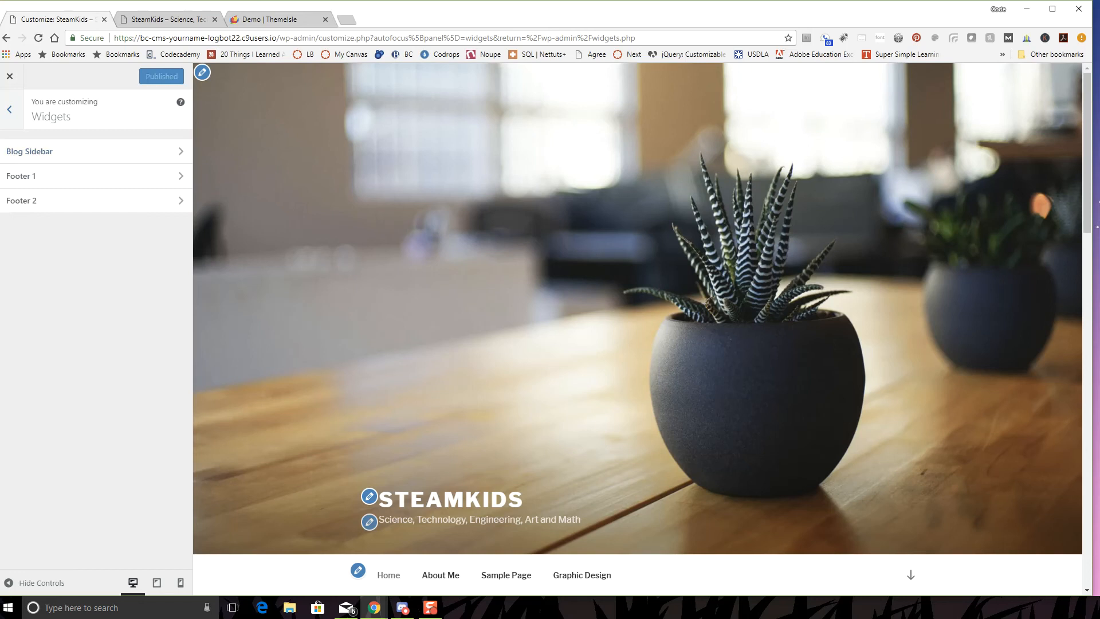
- In the live preview, title Footer 2's Recent Comments widget "What People Have to Say" and close its settings
scroll(637, 321, down, 7)
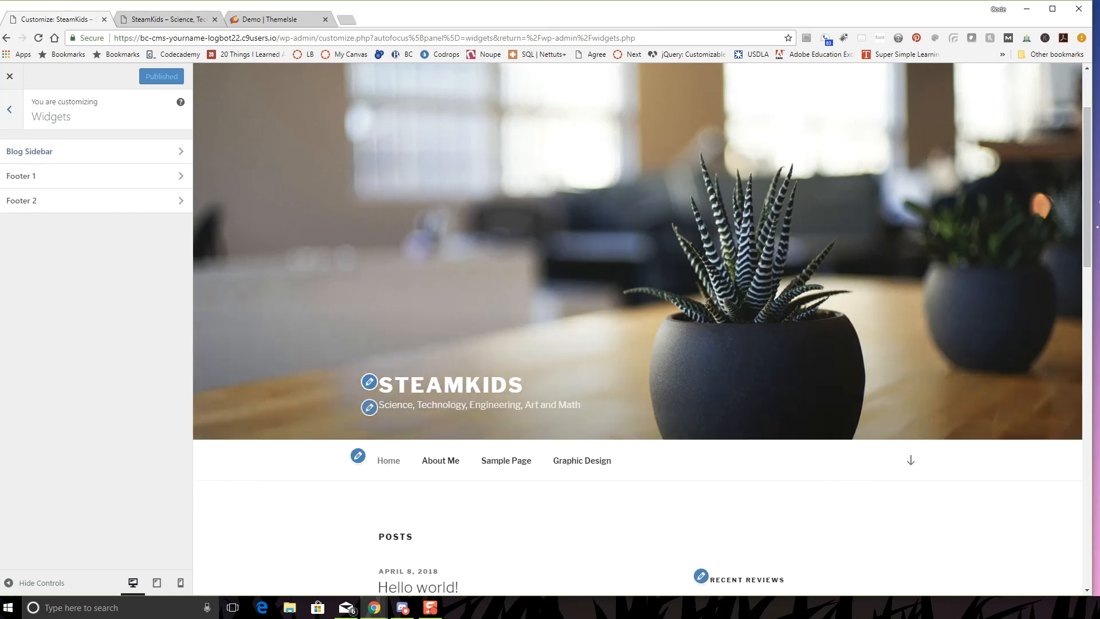
scroll(637, 329, down, 4)
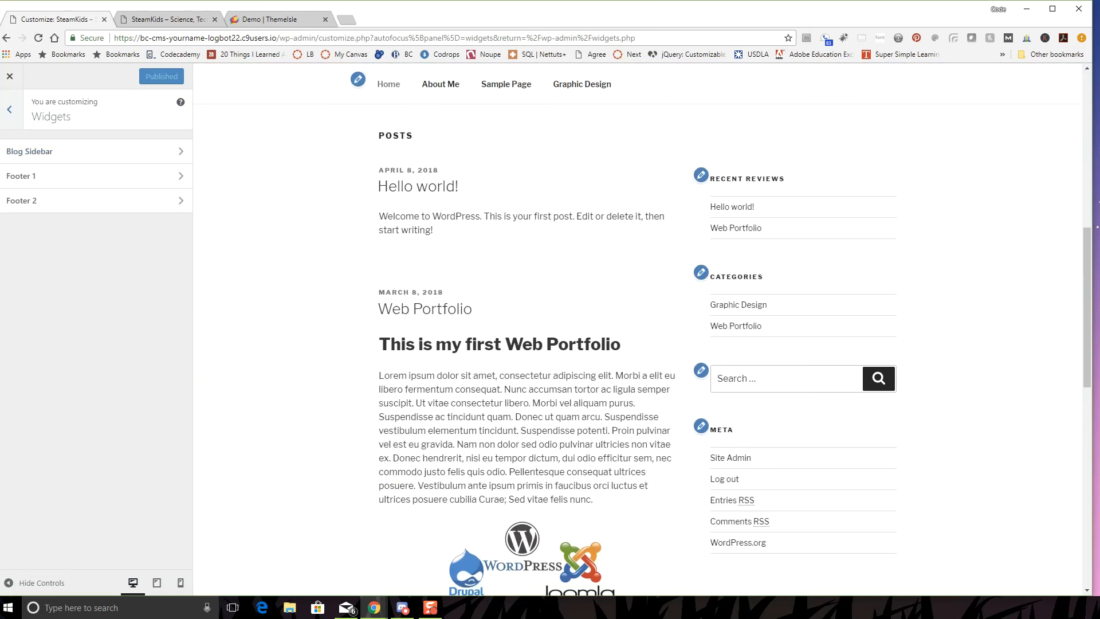
scroll(739, 315, down, 2)
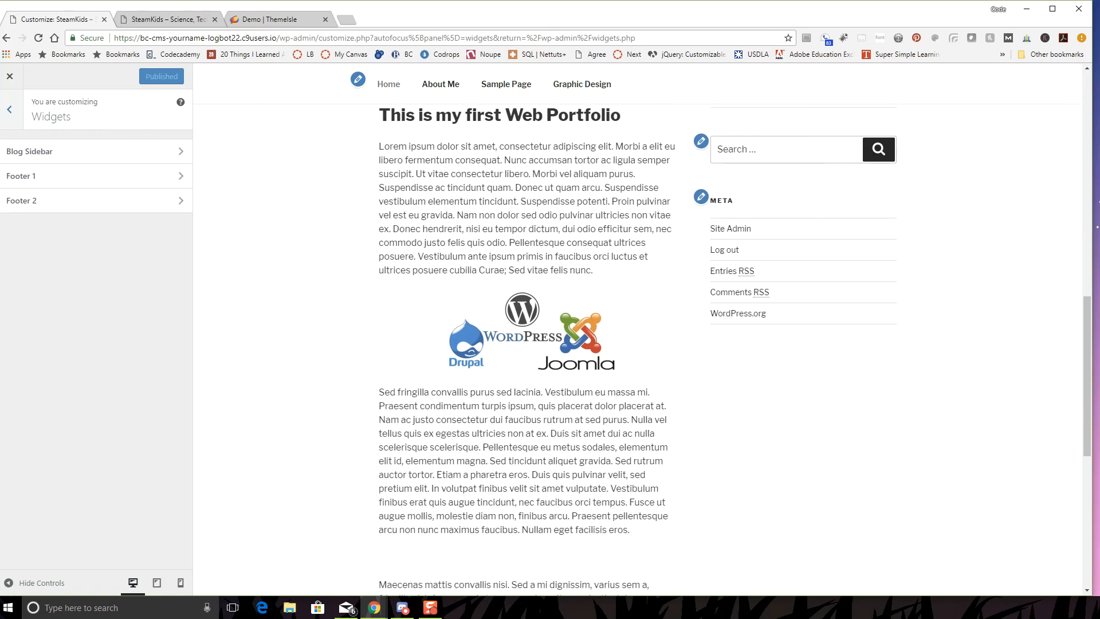
scroll(739, 315, up, 3)
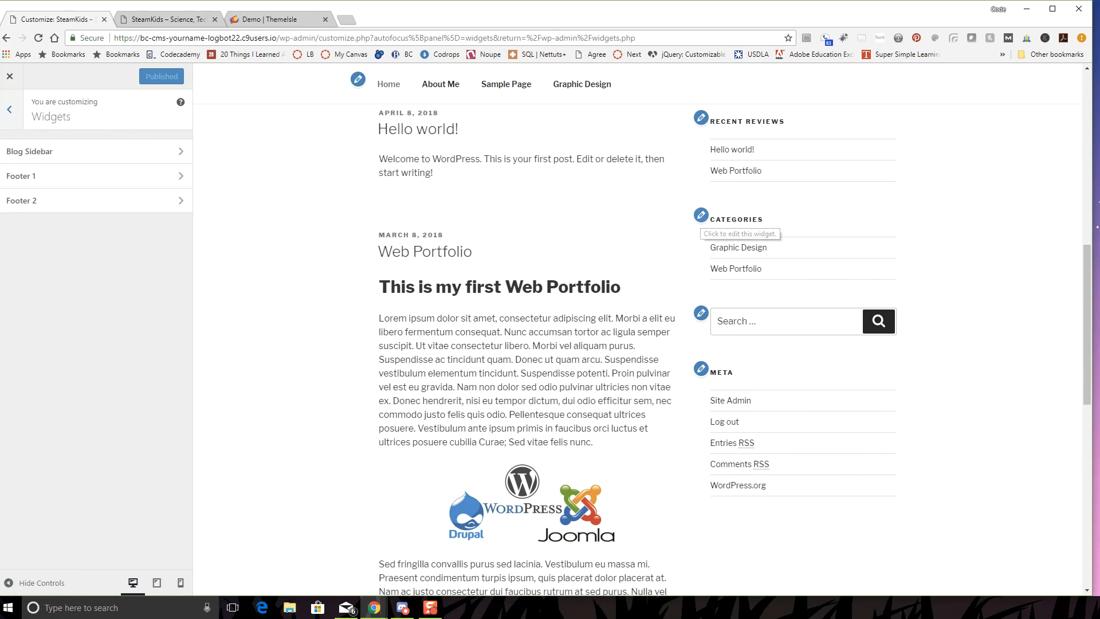
scroll(705, 227, down, 5)
scroll(637, 329, down, 5)
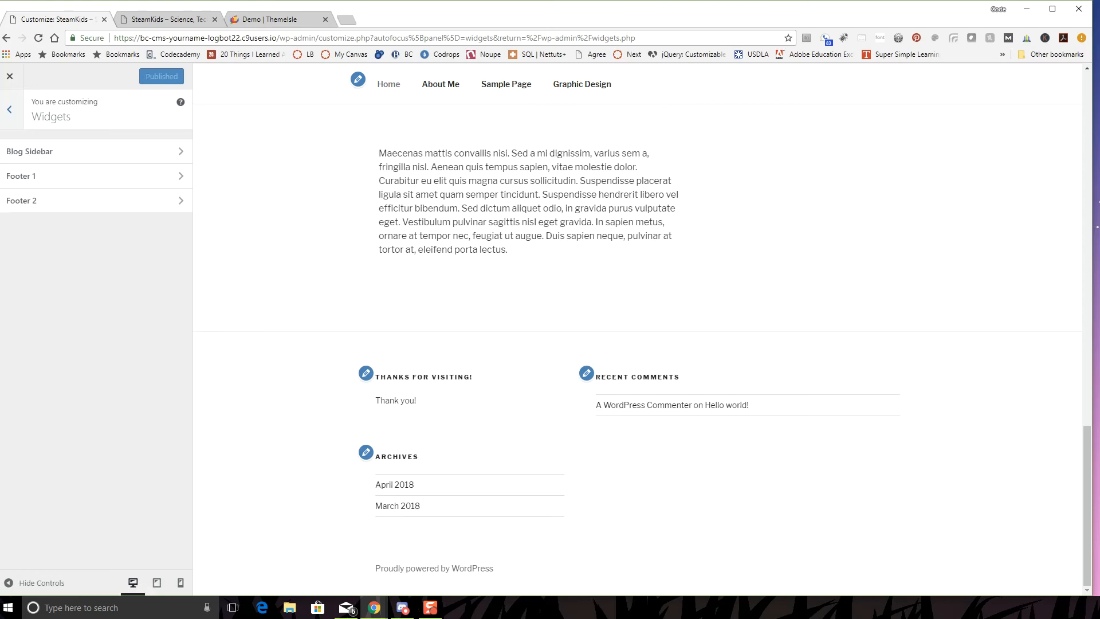
click(586, 373)
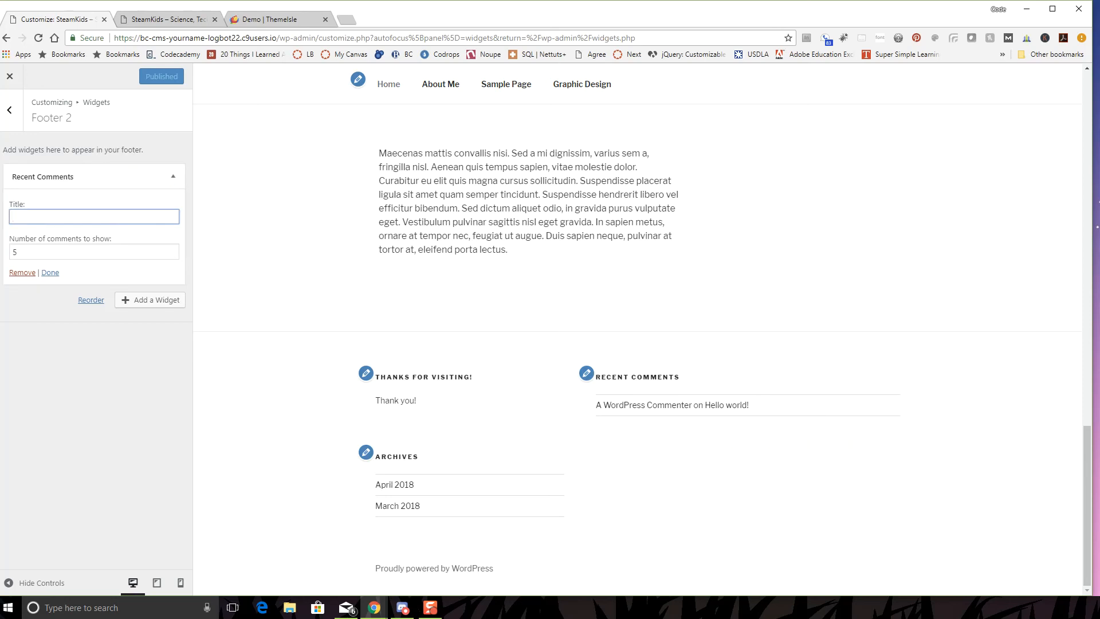
text(What People Have to Say)
key(Return)
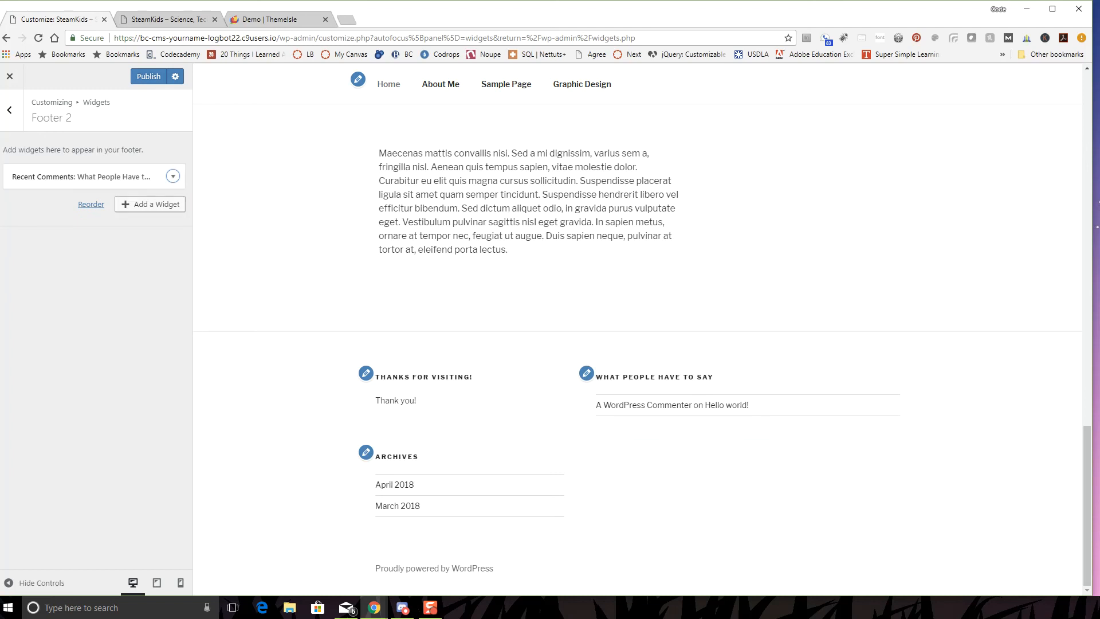
- Add a Categories widget to Footer 2 in the live preview and delete it again
click(149, 204)
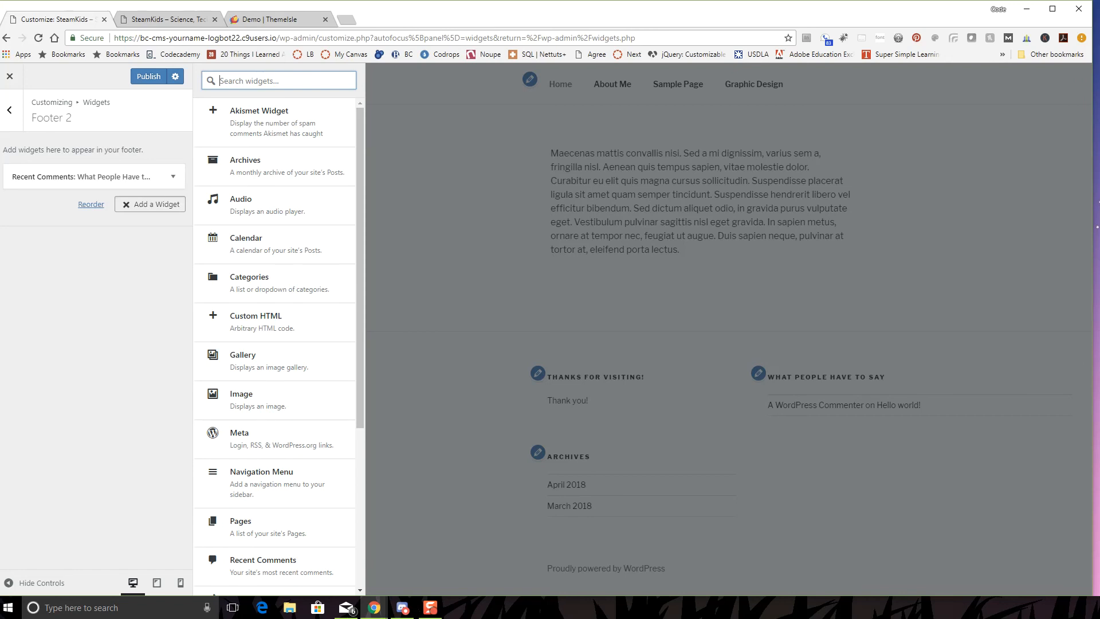
click(249, 276)
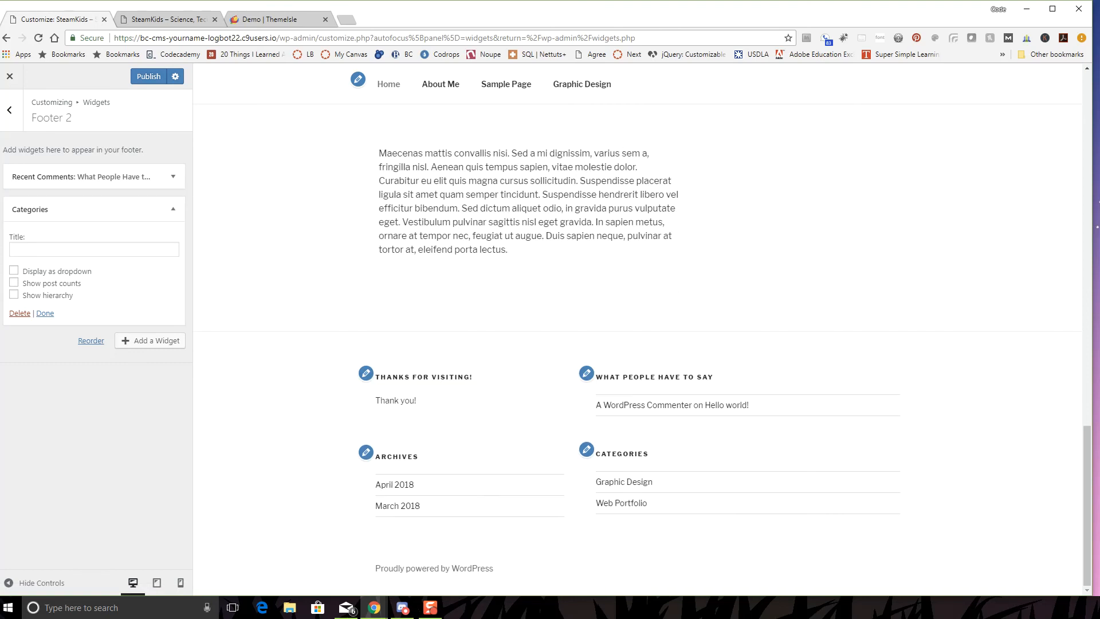
click(19, 313)
- Add a Pages widget to Footer 2 below the Recent Comments widget
click(150, 204)
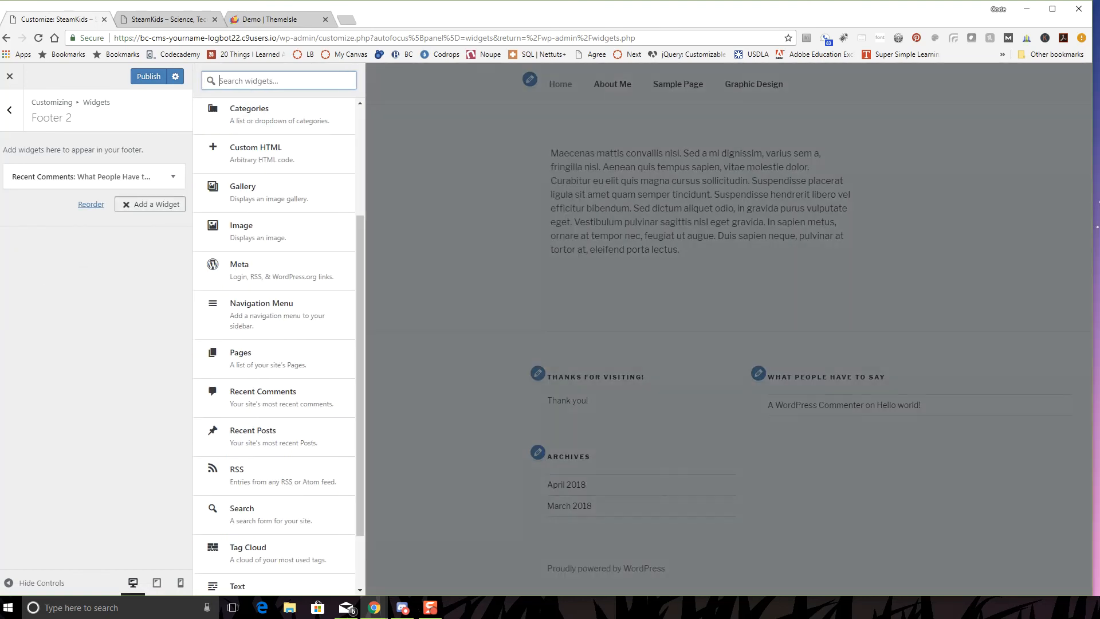
scroll(275, 343, down, 2)
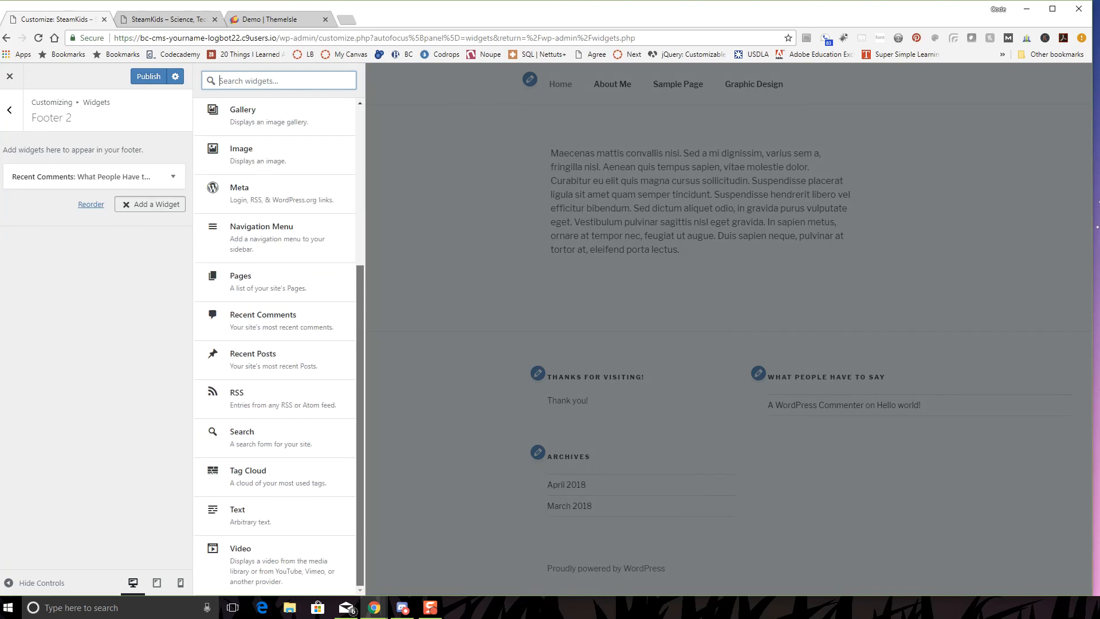
click(263, 282)
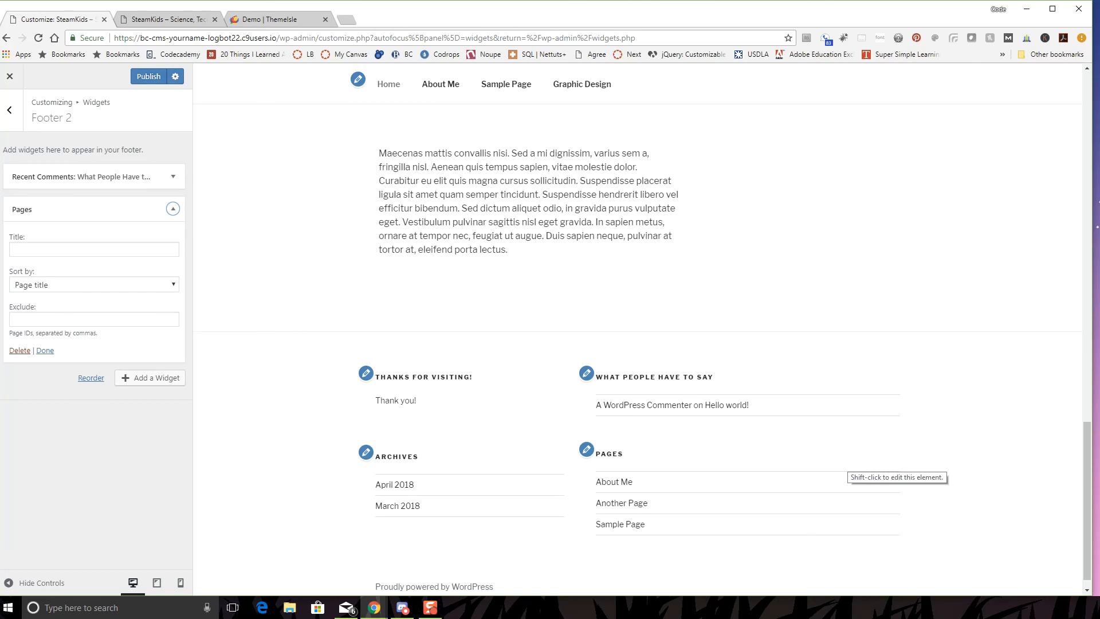
- Preview the About Me page and the Sample Page, checking their layout and footer widgets
scroll(848, 461, up, 16)
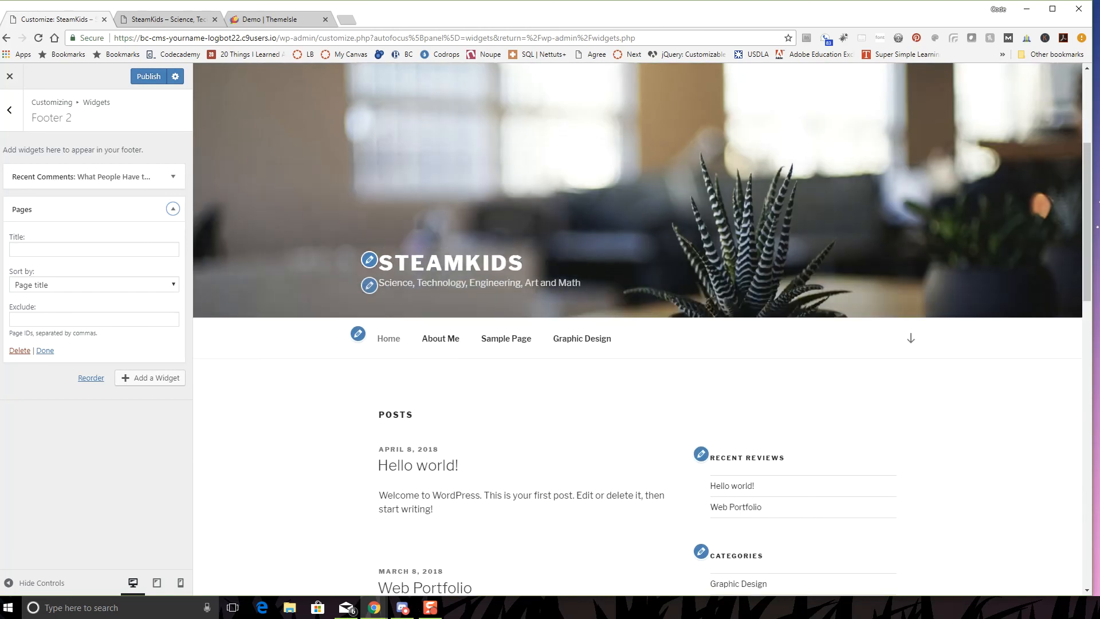
scroll(848, 461, down, 2)
click(440, 201)
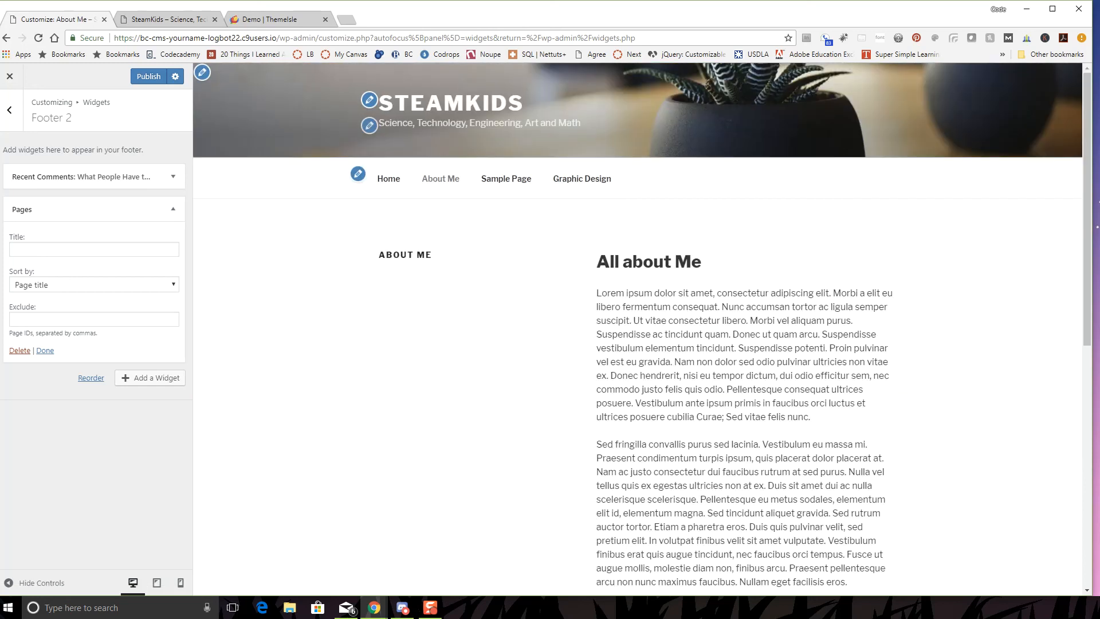
scroll(641, 329, down, 8)
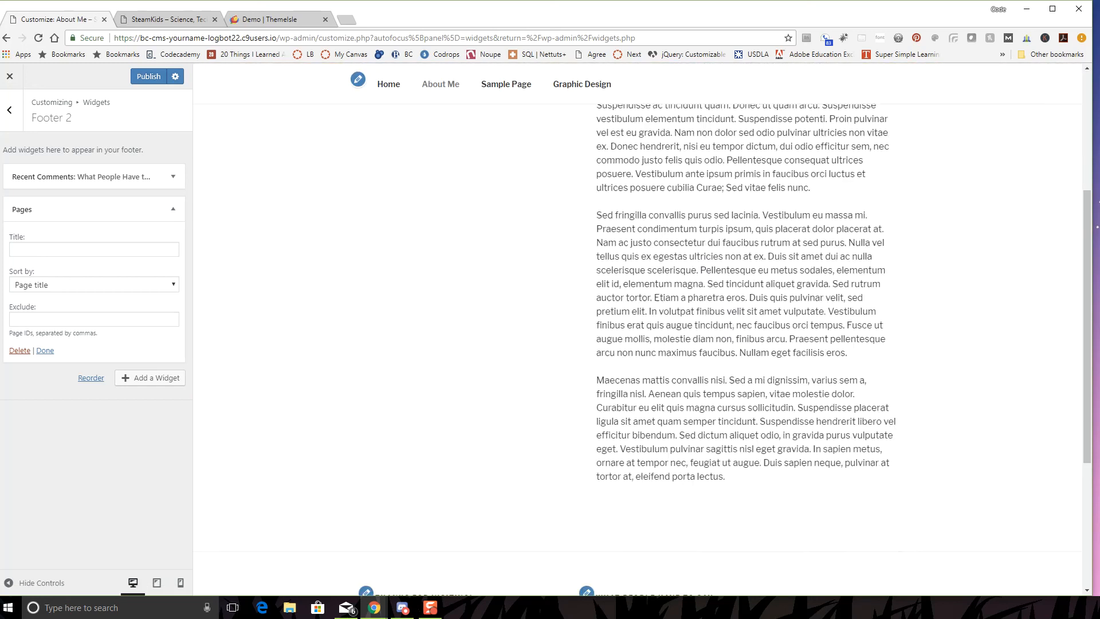
scroll(506, 178, up, 8)
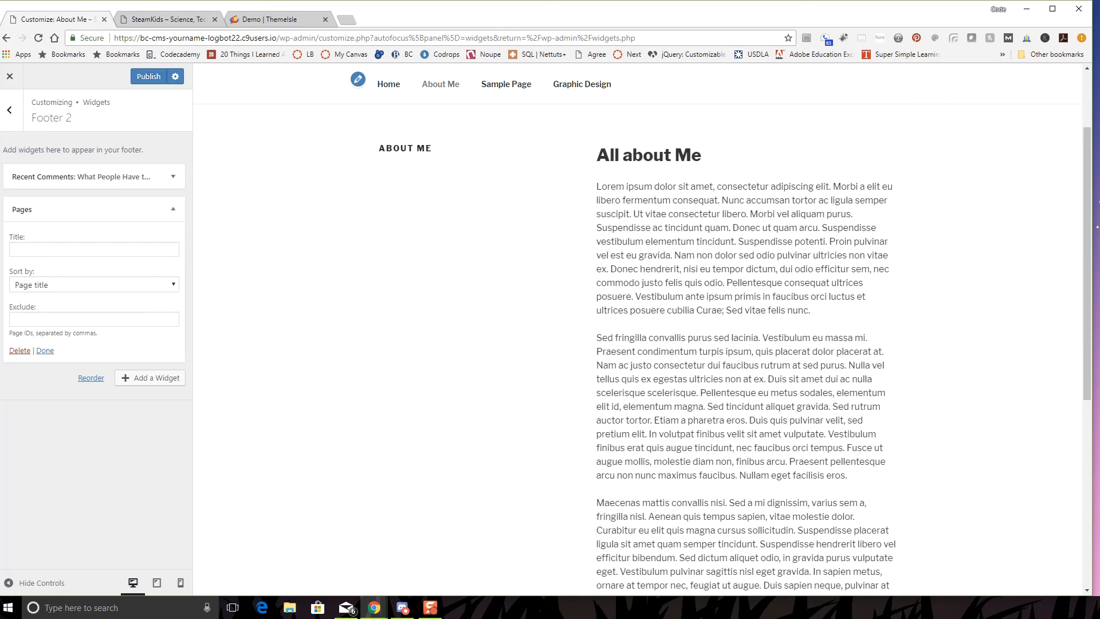
click(506, 178)
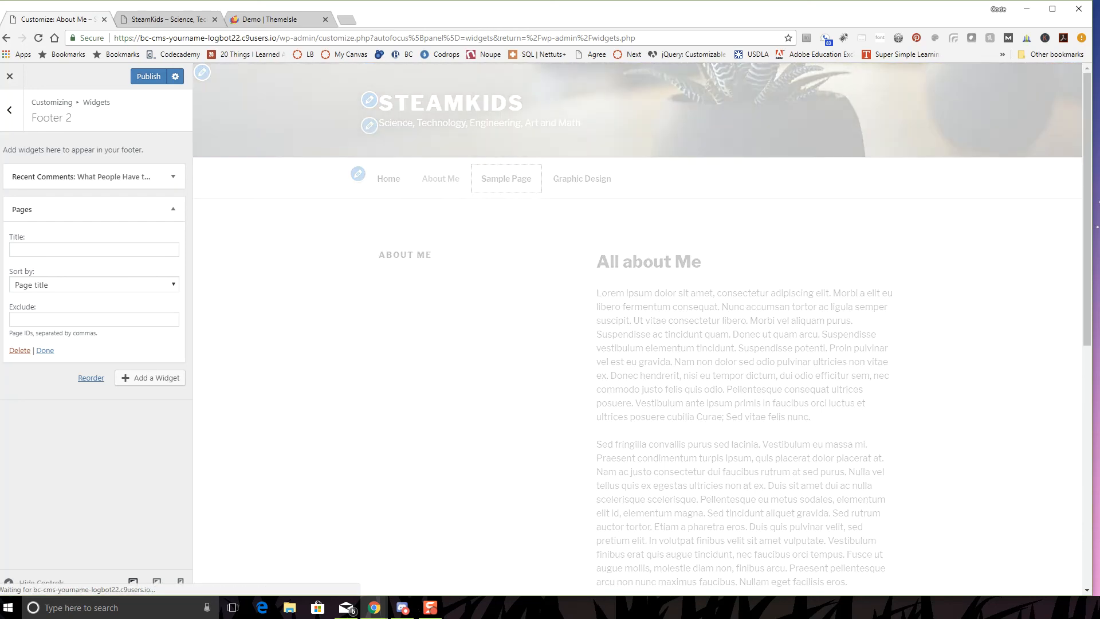
scroll(506, 178, down, 2)
scroll(642, 330, down, 5)
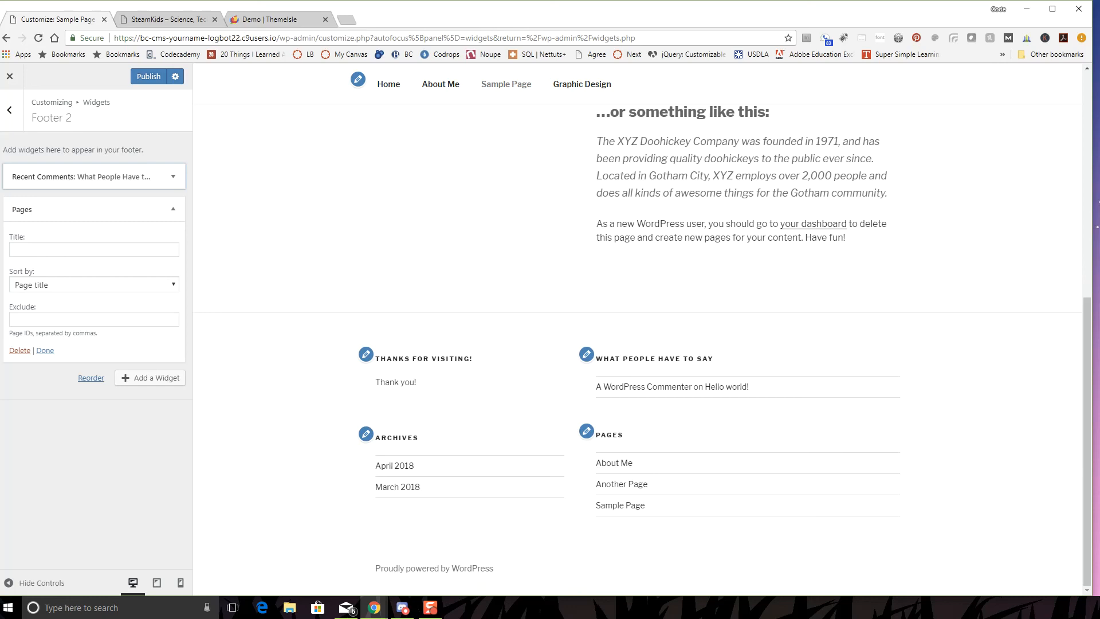
scroll(642, 325, up, 8)
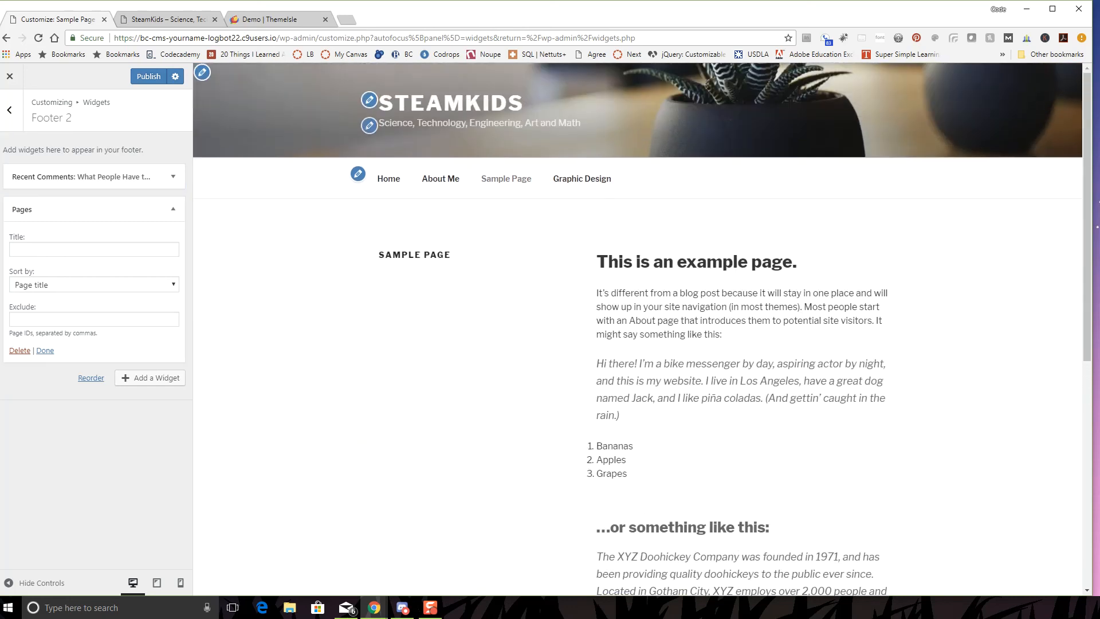
scroll(641, 330, down, 2)
scroll(641, 329, up, 2)
- Publish the widget changes and close the live preview
click(149, 76)
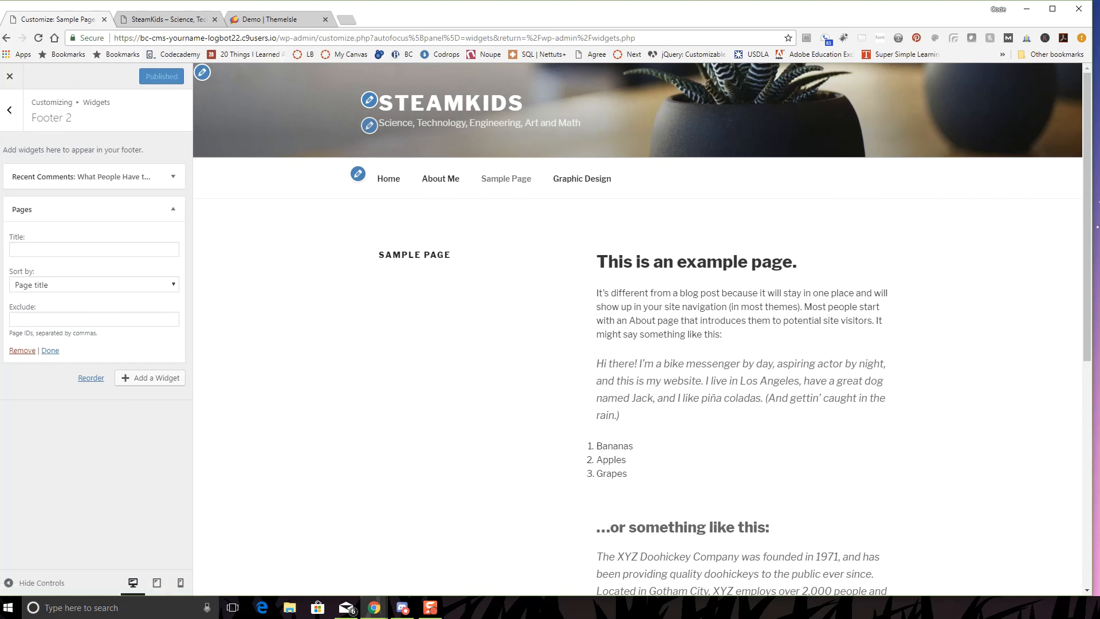
click(9, 77)
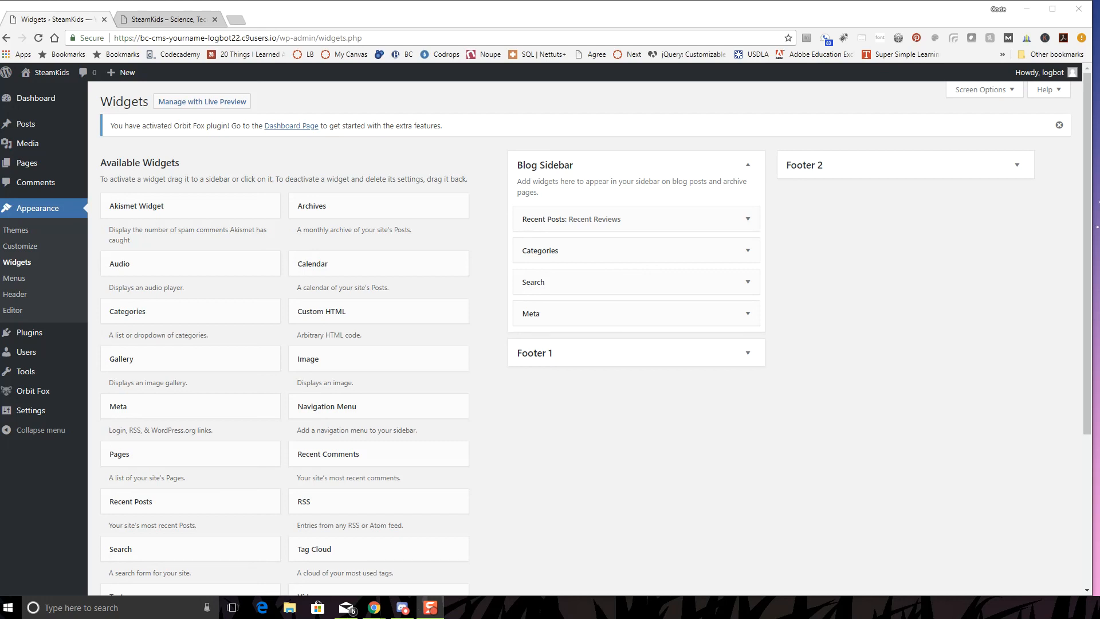
- Check the Inactive Widgets area at the end of the Widgets page
scroll(590, 338, down, 4)
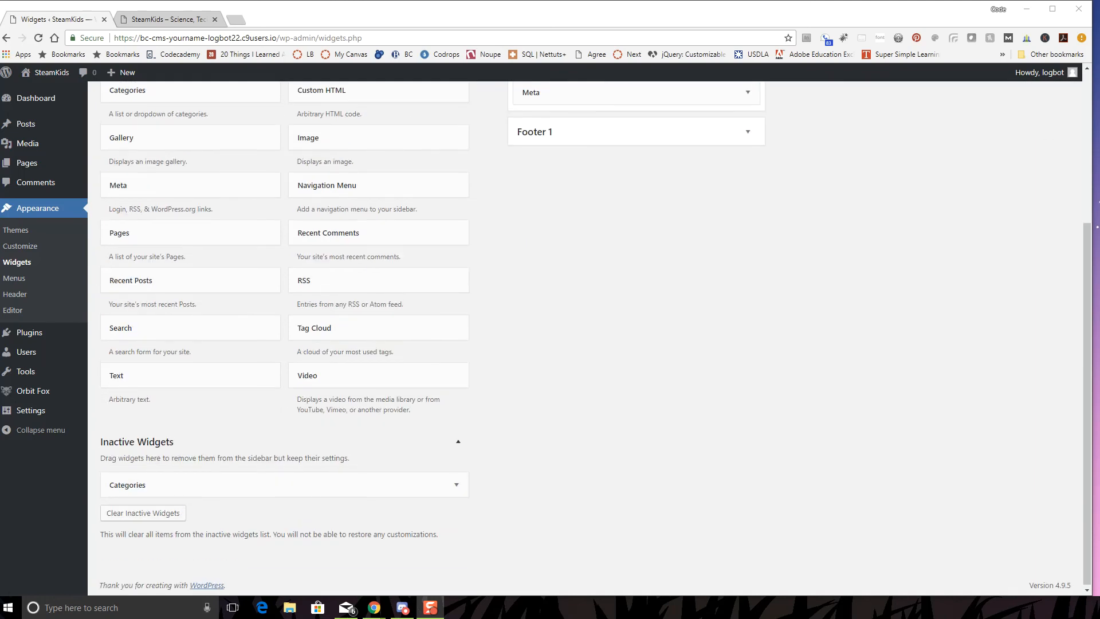
scroll(590, 338, up, 3)
scroll(378, 264, up, 1)
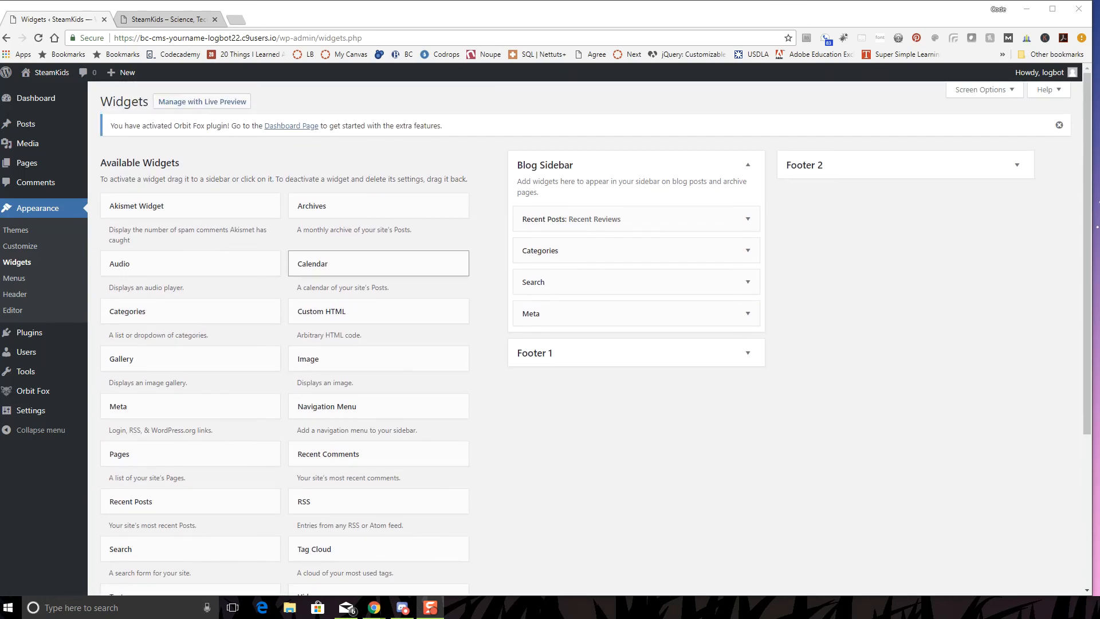